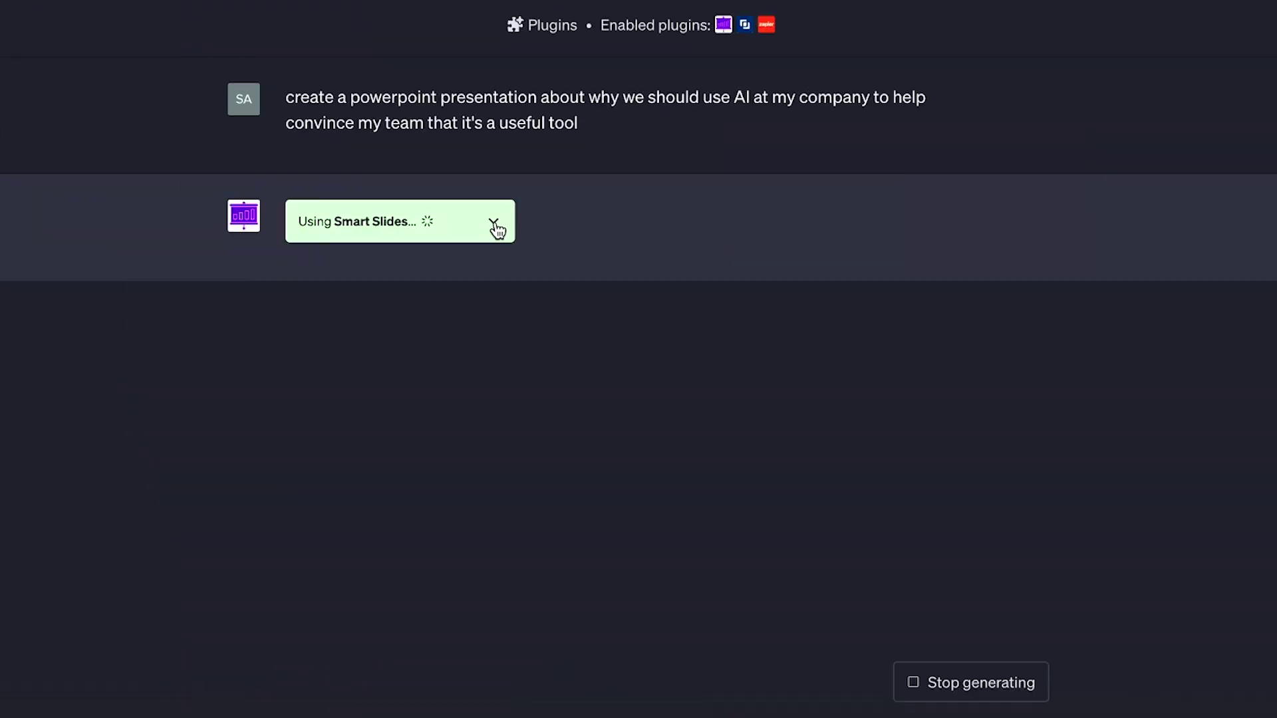
Expand the Smart Slides request, then browse slides 2 and 3 and select slide 3's histogram chart.
left_click(495, 224)
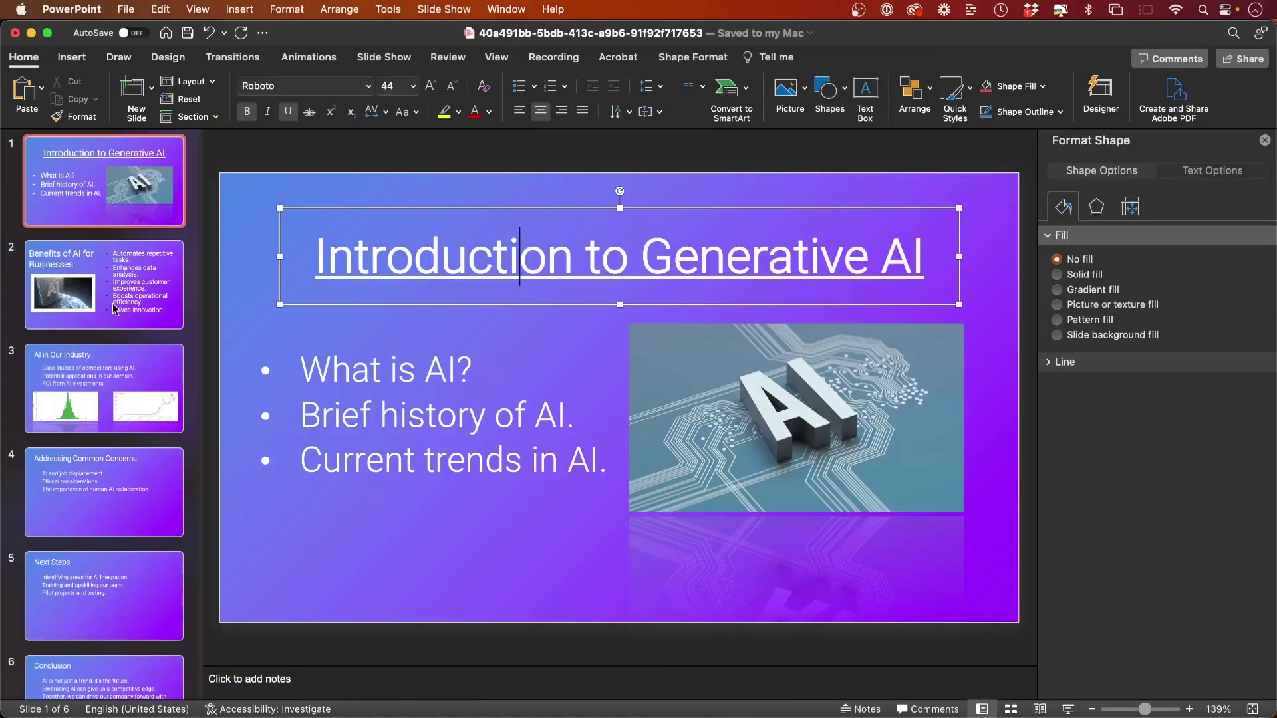
left_click(114, 309)
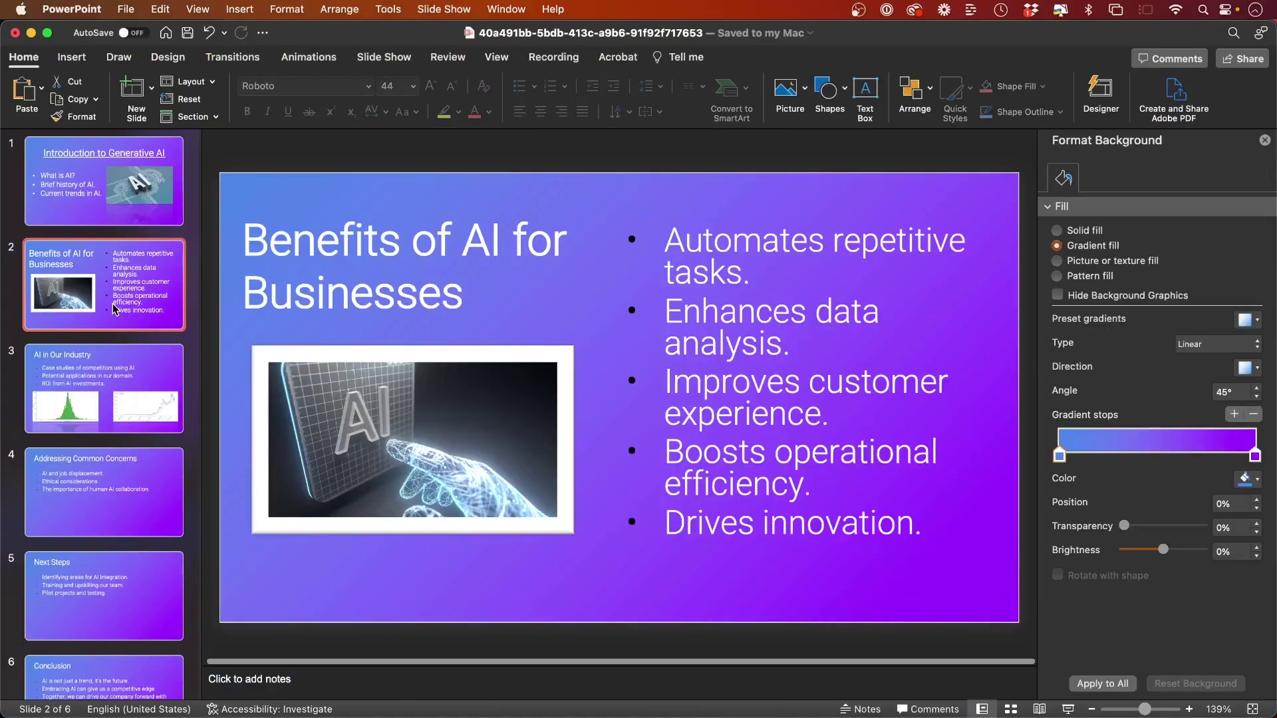
left_click(114, 399)
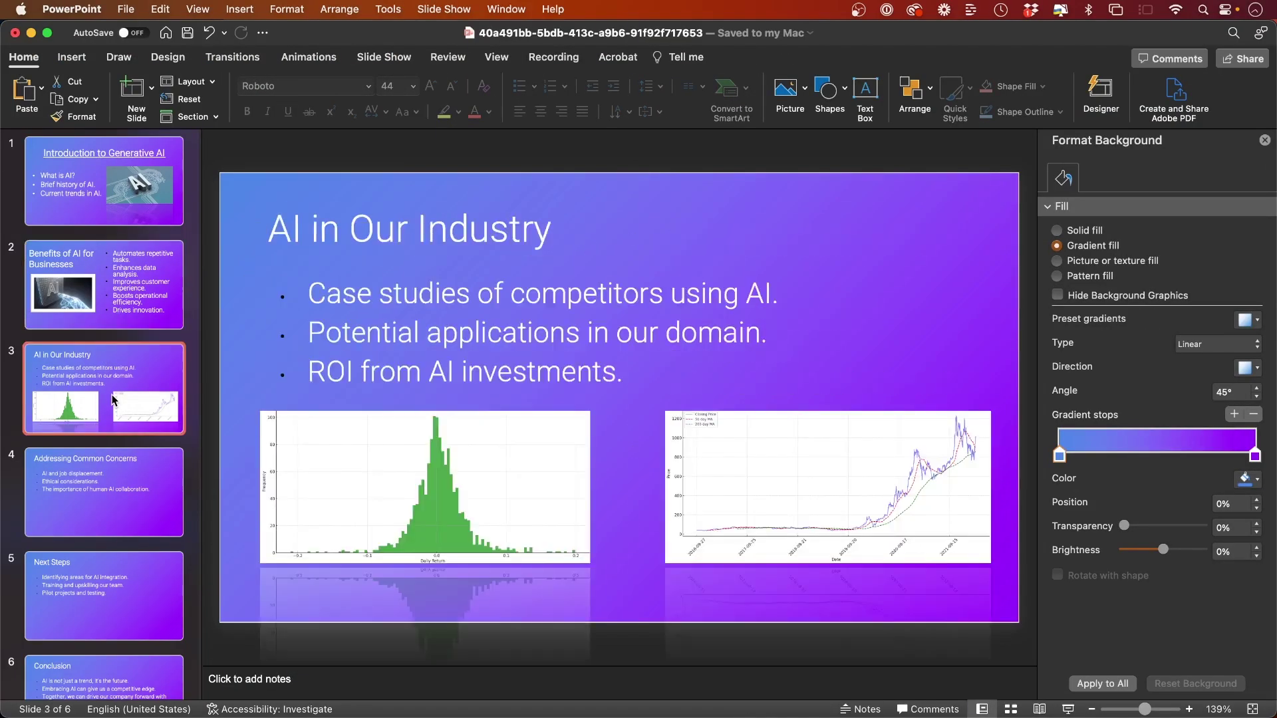
left_click(492, 478)
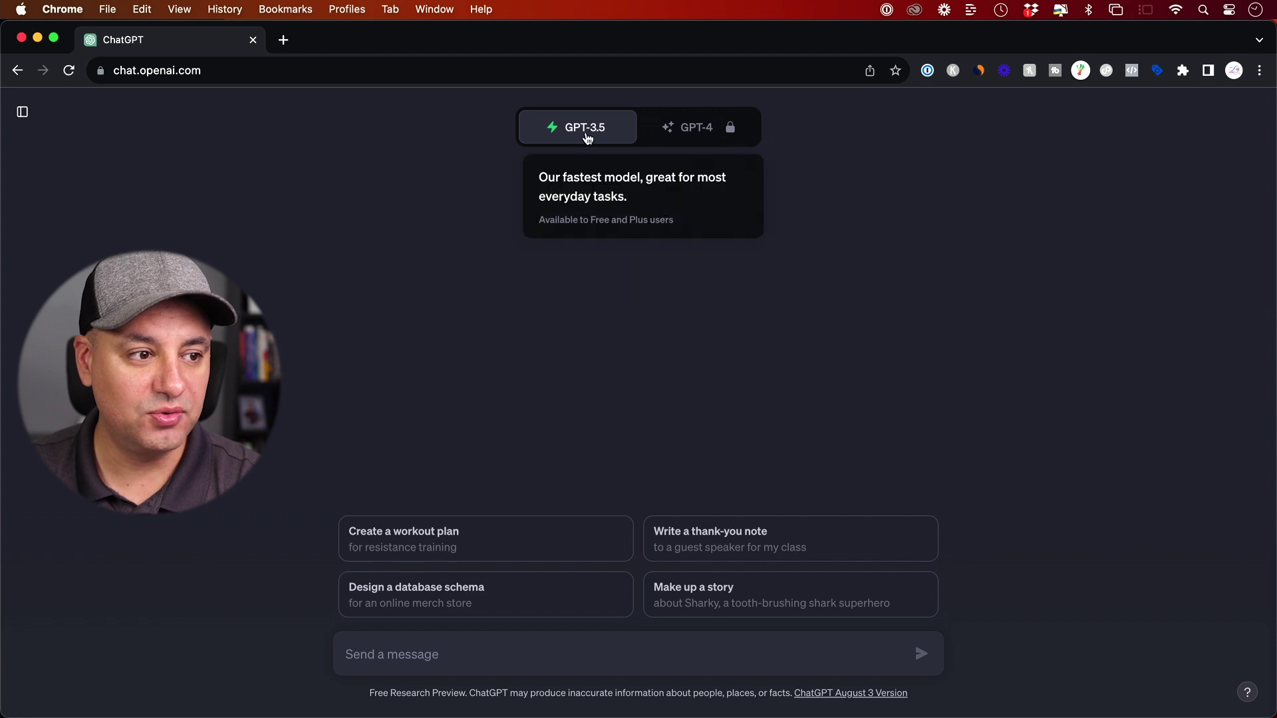
Choose GPT-4 to see the Plus plan offer and highlight its Plugins feature.
mouse_move(682, 133)
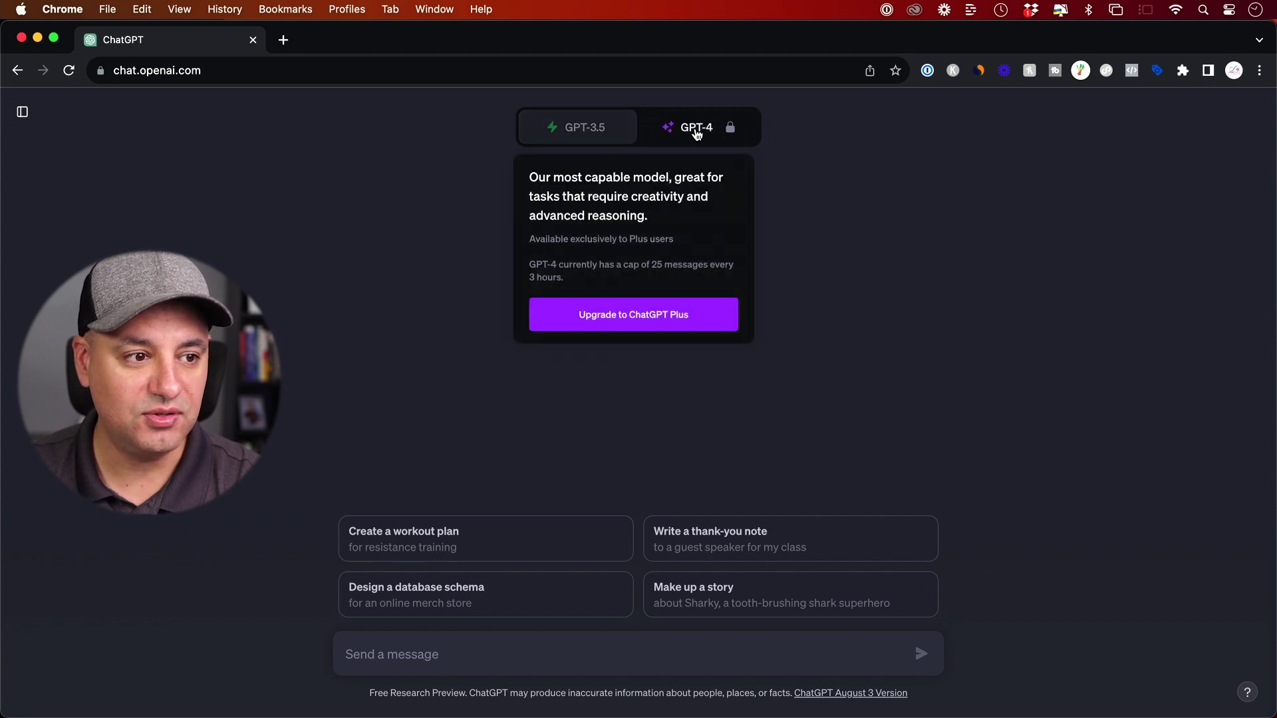
left_click(696, 135)
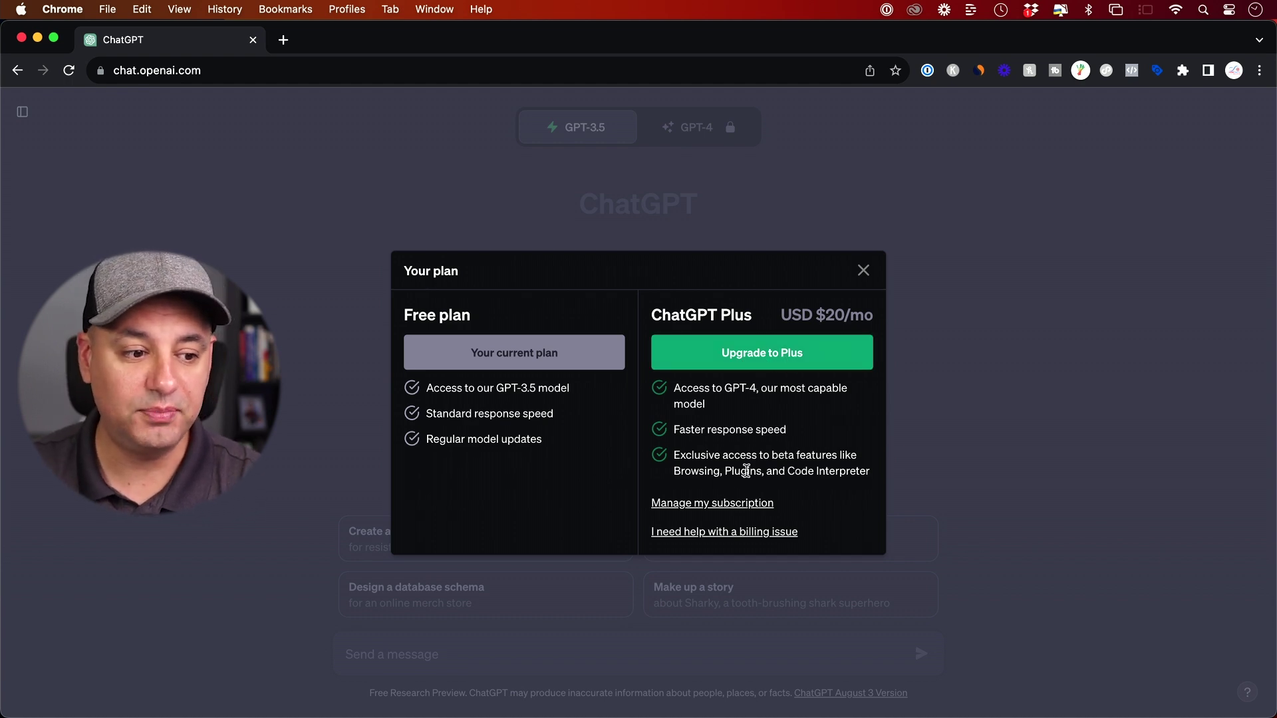
left_click_drag(724, 470, 759, 470)
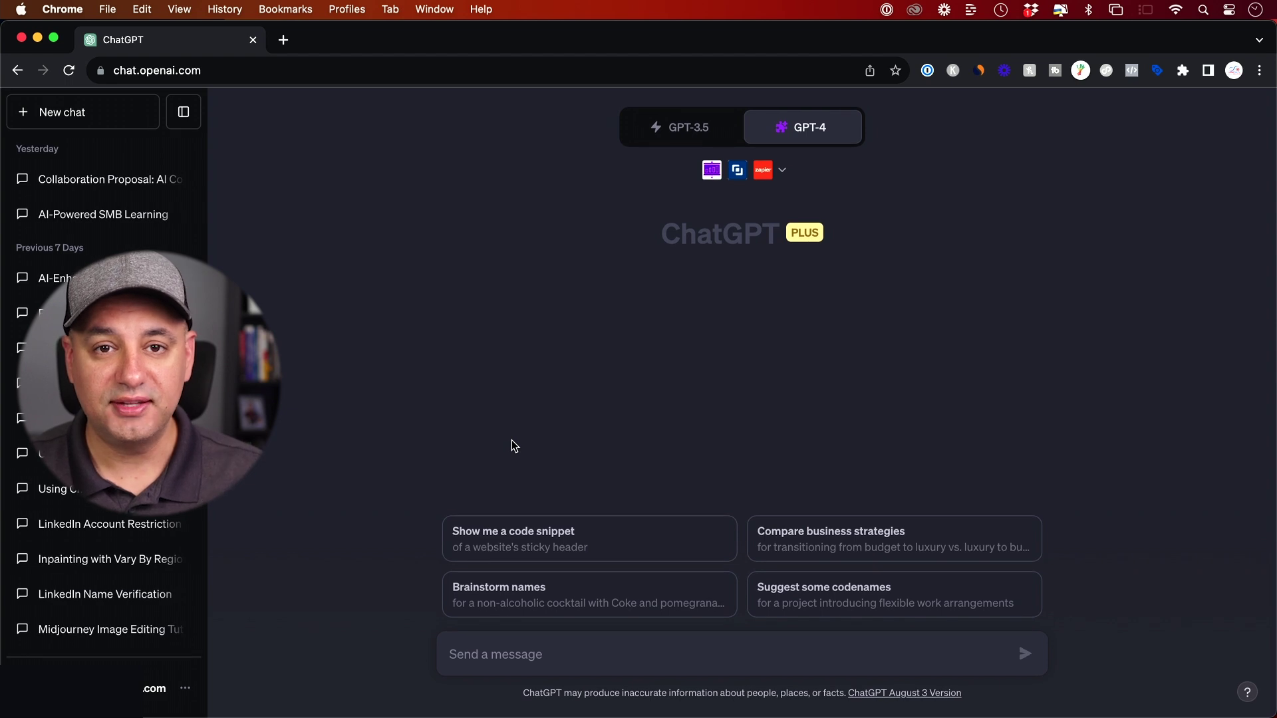
Go to Settings > Beta features and confirm the Plugins and Code interpreter toggles are on.
left_click(186, 690)
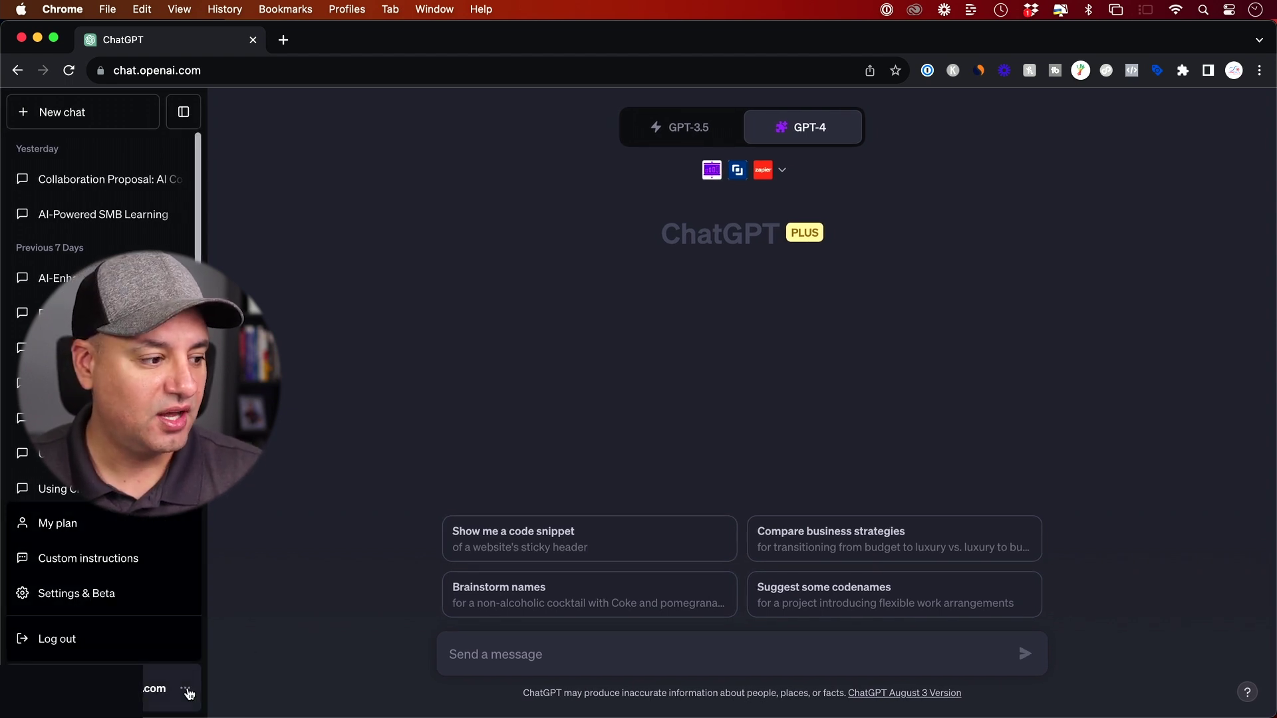
left_click(117, 601)
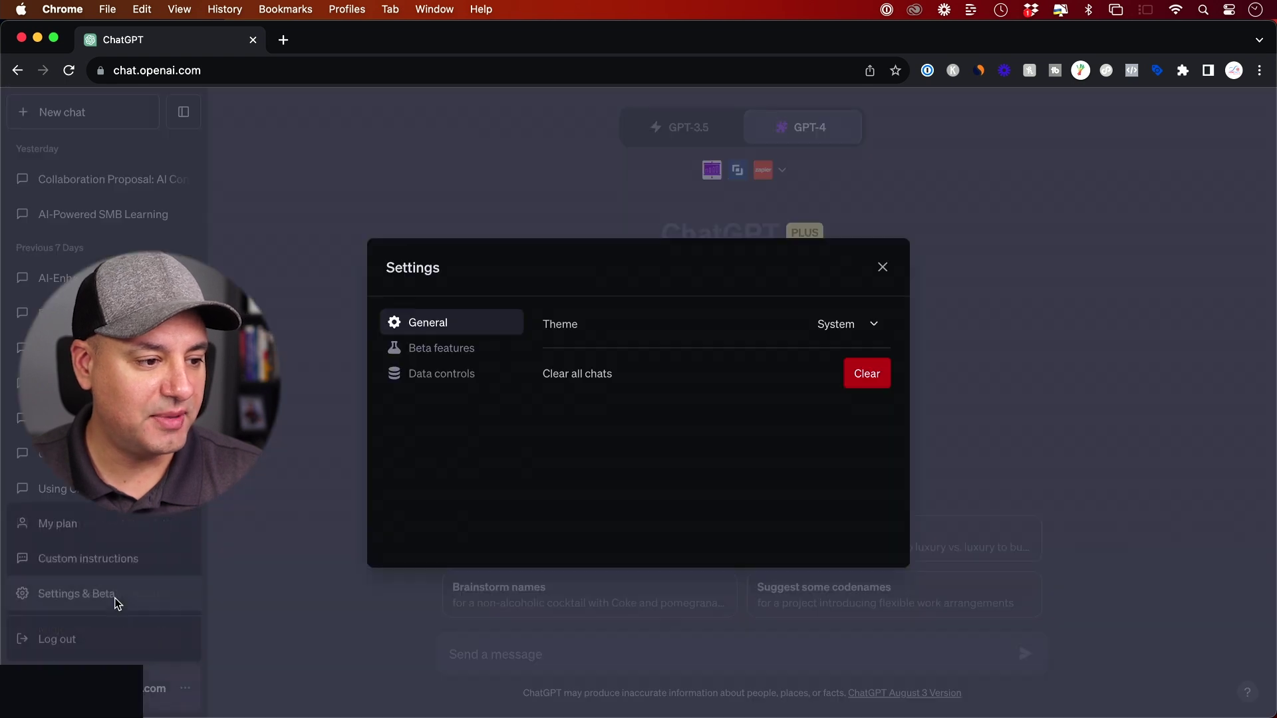
left_click(431, 352)
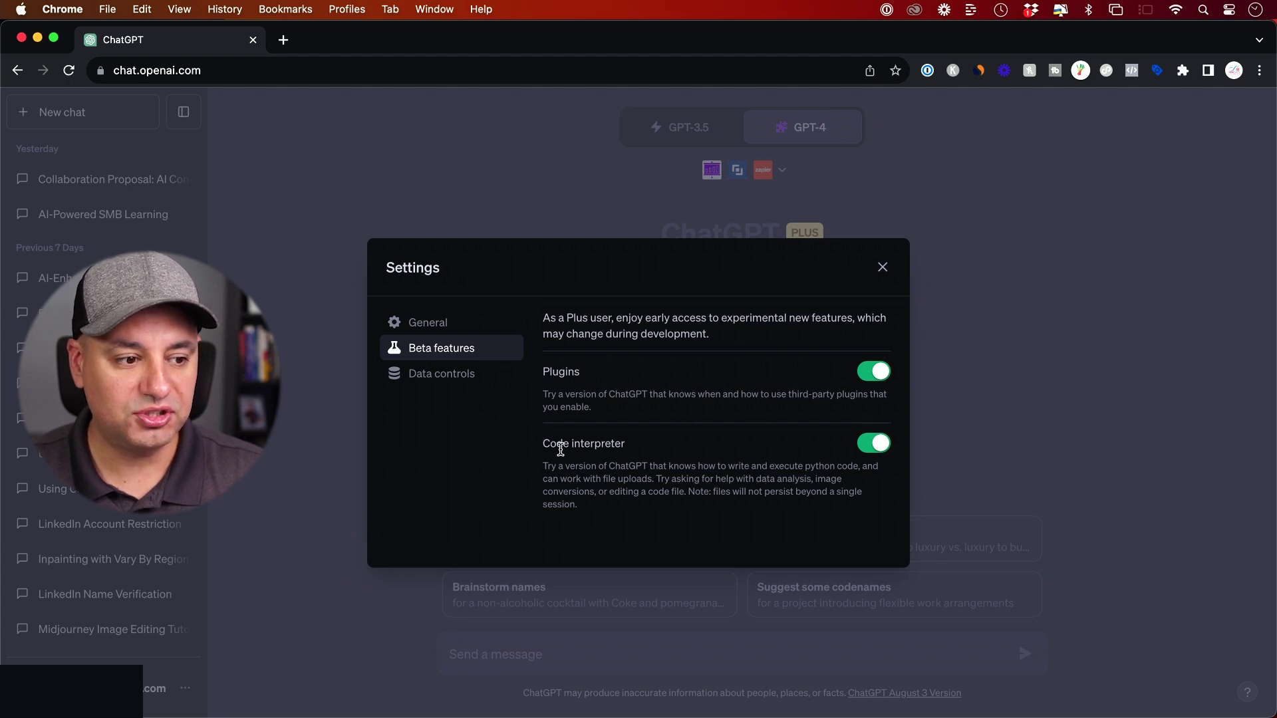
left_click_drag(543, 443, 665, 444)
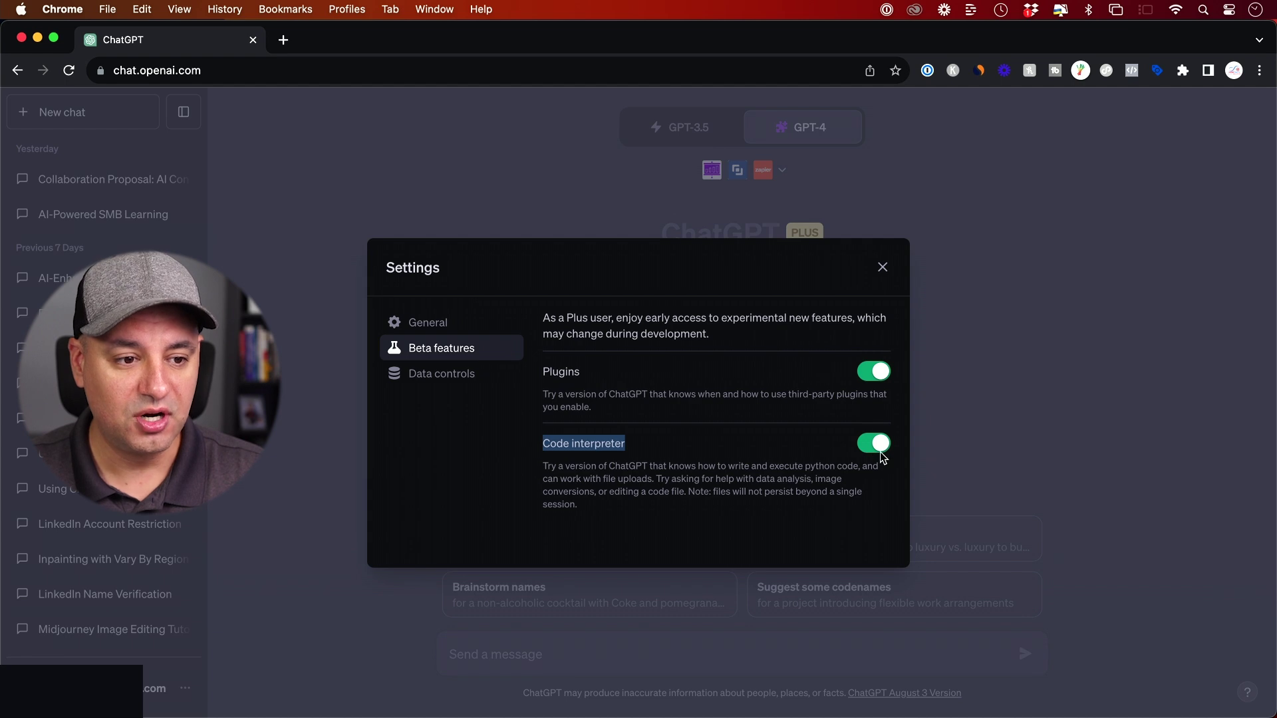
Close Settings and switch GPT-4 into Plugins mode.
left_click(883, 268)
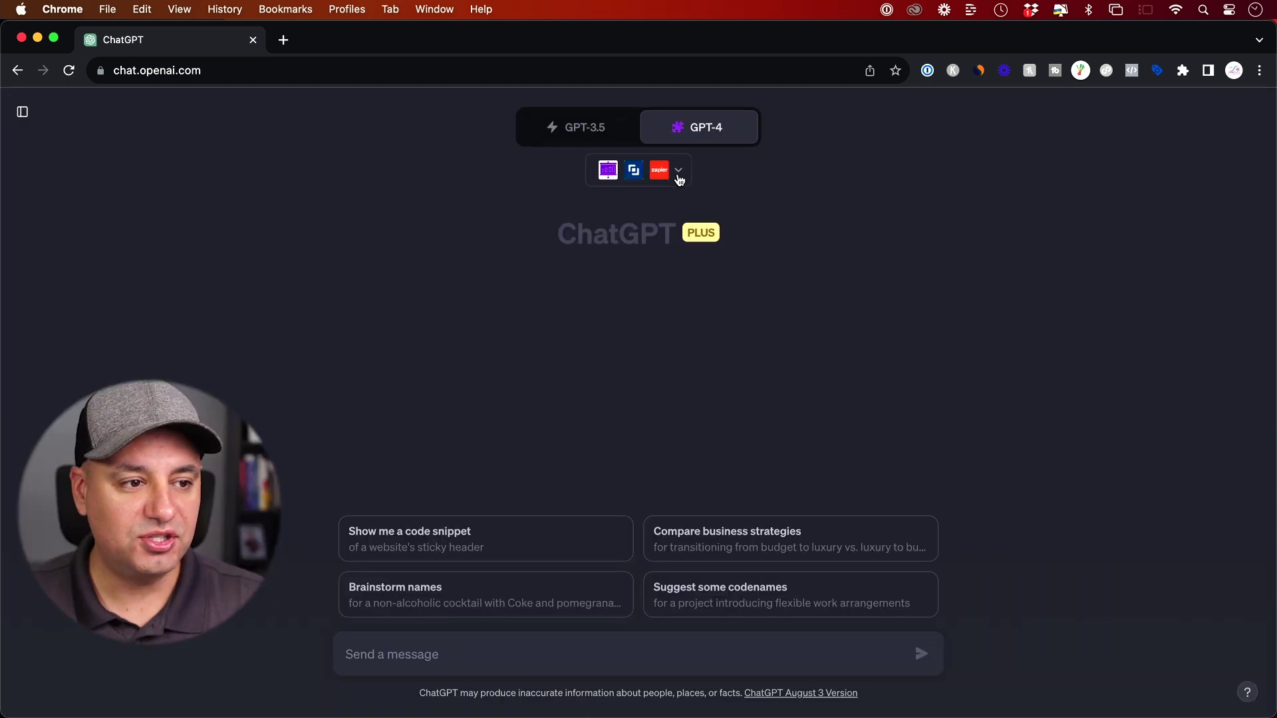
left_click(695, 133)
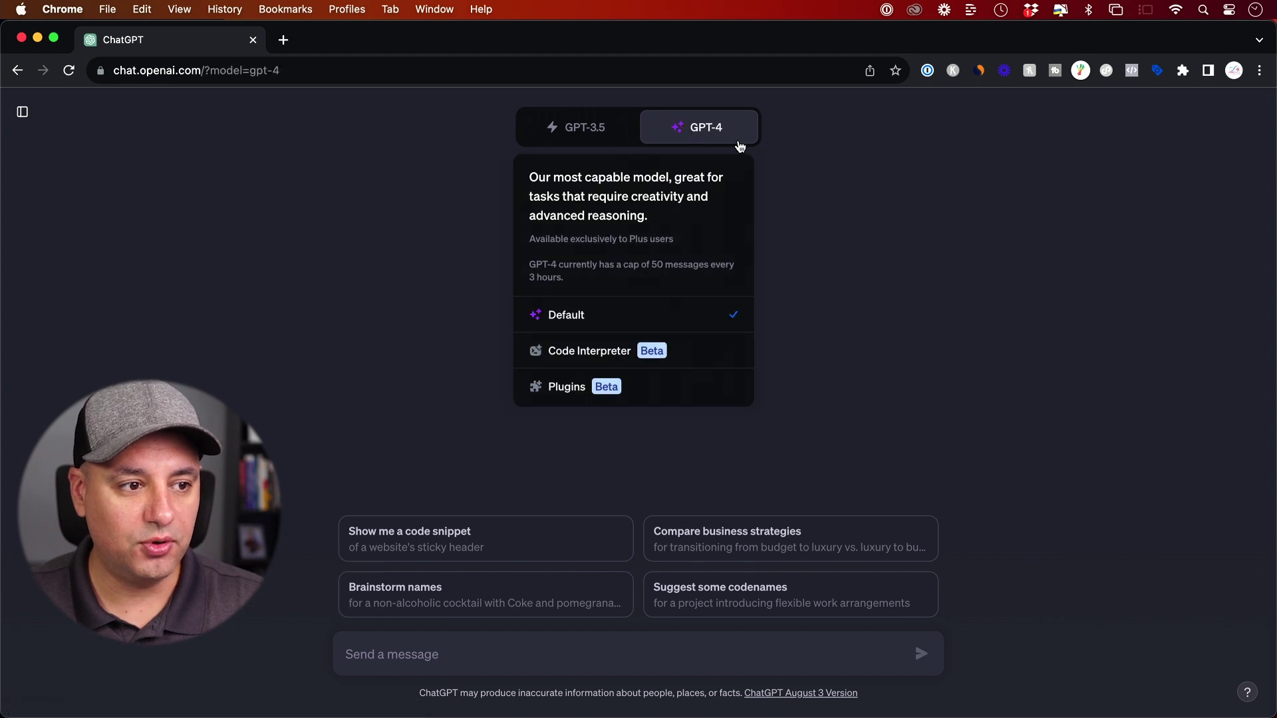
mouse_move(665, 147)
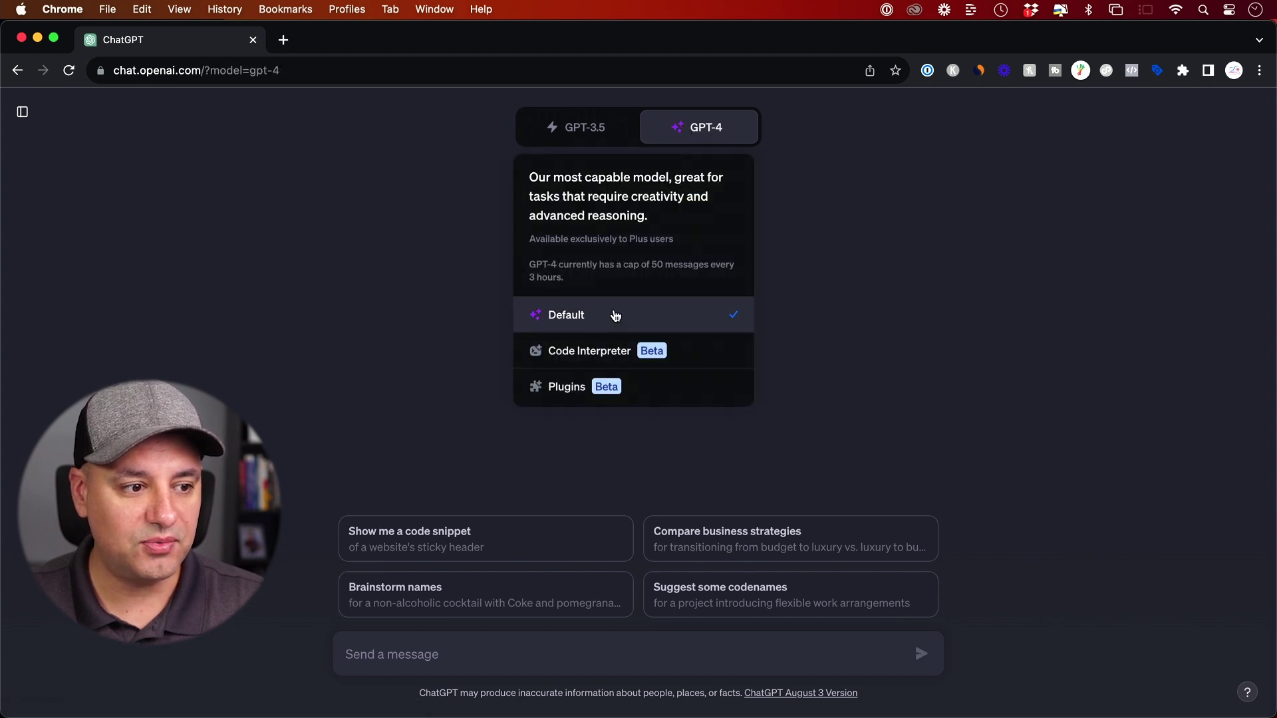
left_click(564, 391)
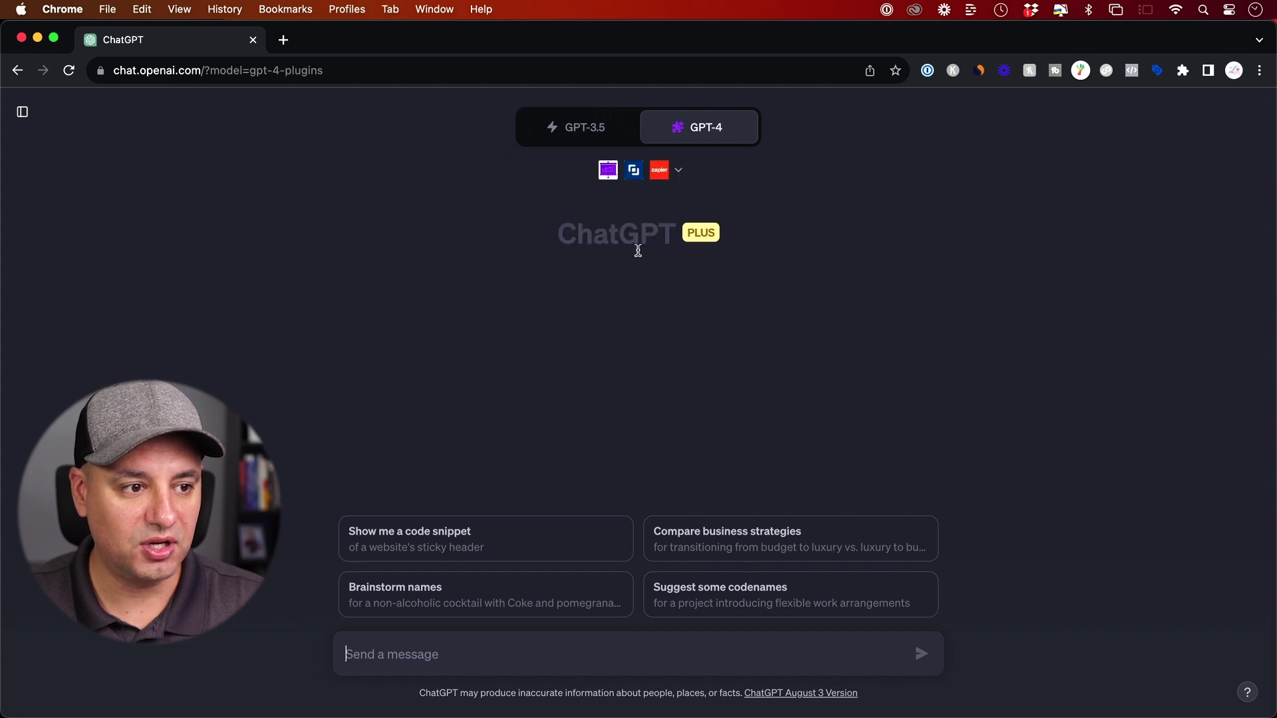
Uncheck the KAYAK plugin in the plugin dropdown and go to the Plugin store.
left_click(679, 175)
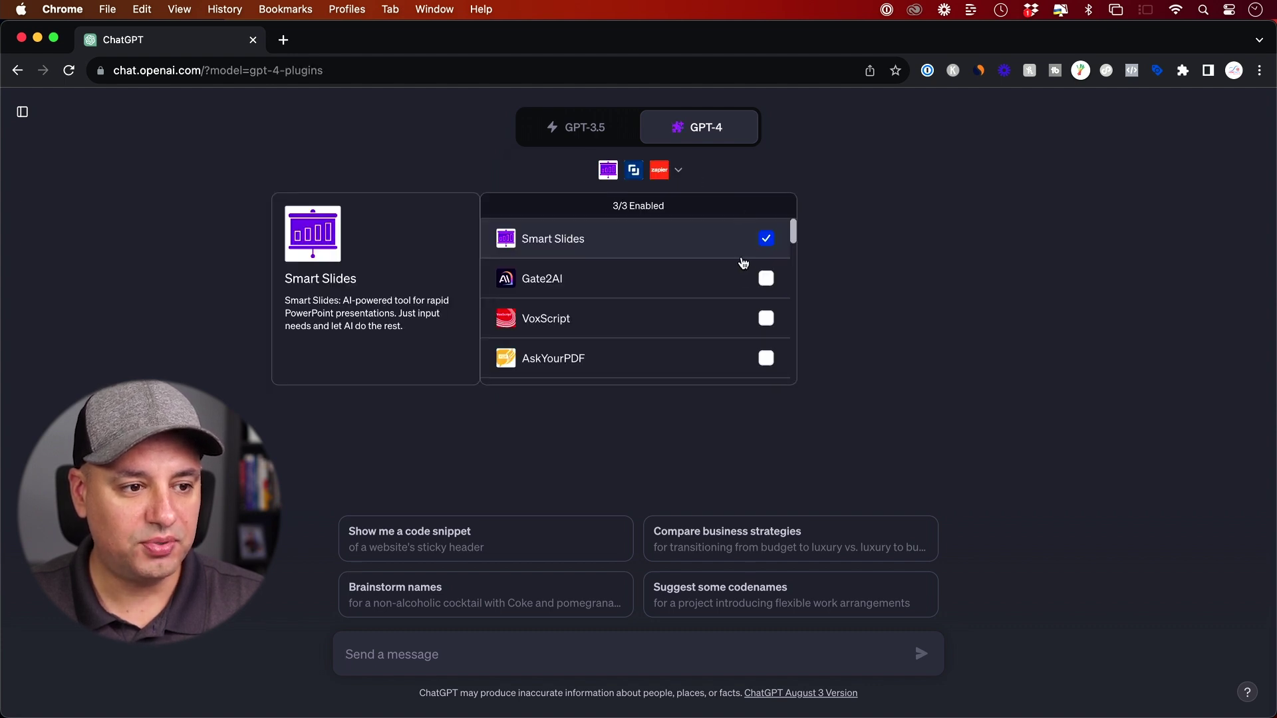
scroll(742, 293, "down", 10)
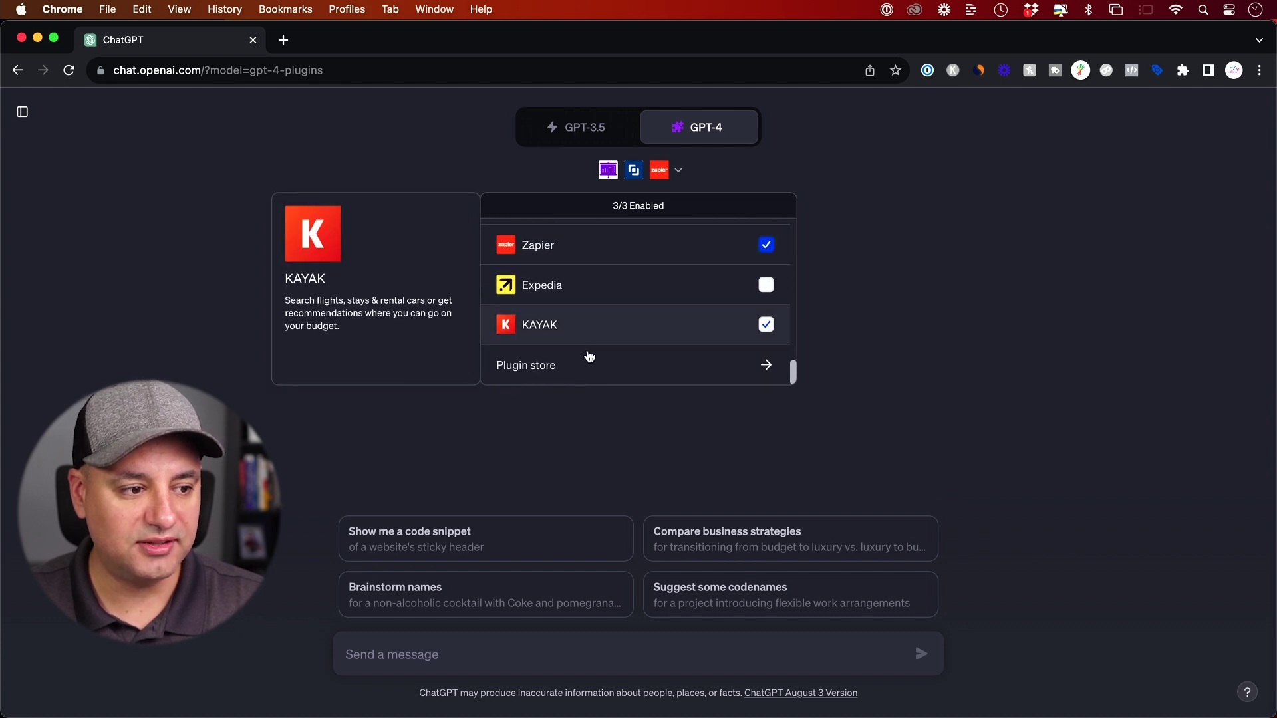
left_click(588, 351)
left_click(544, 373)
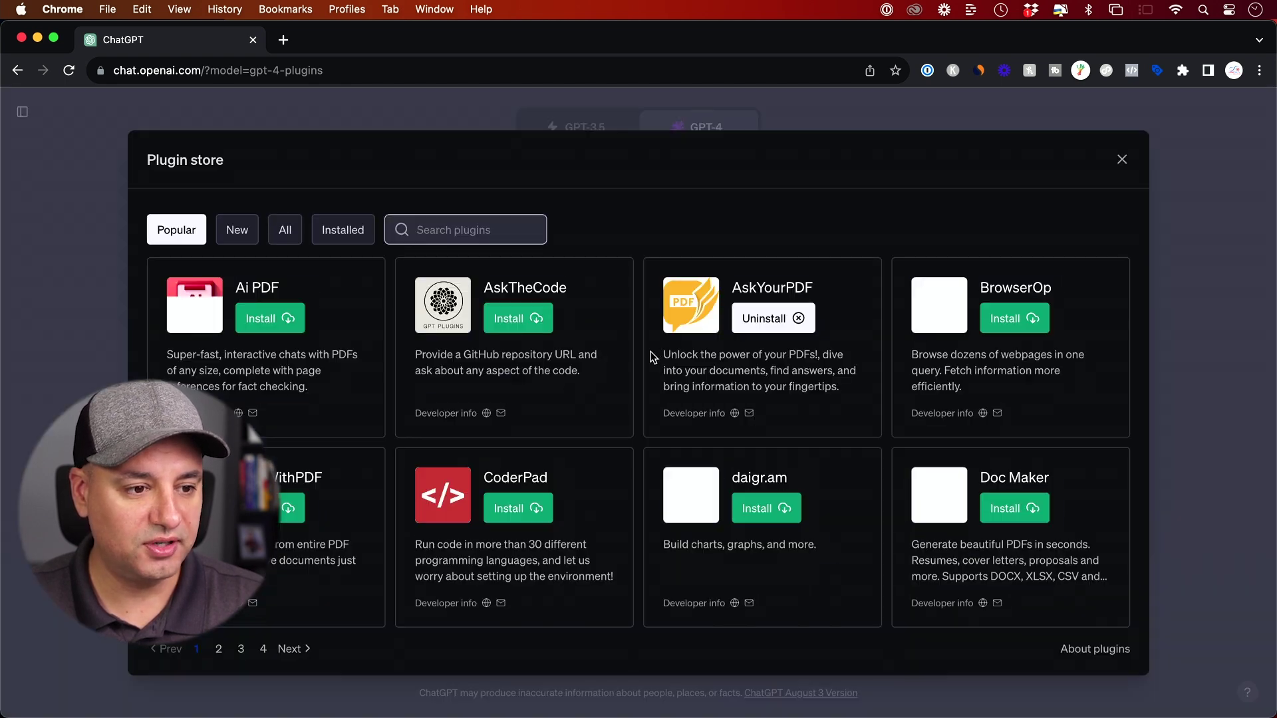
Search the store for 'smart sli', uninstall and reinstall Smart Slides, and complete its e-mail sign-in.
left_click(493, 229)
type("smart slides")
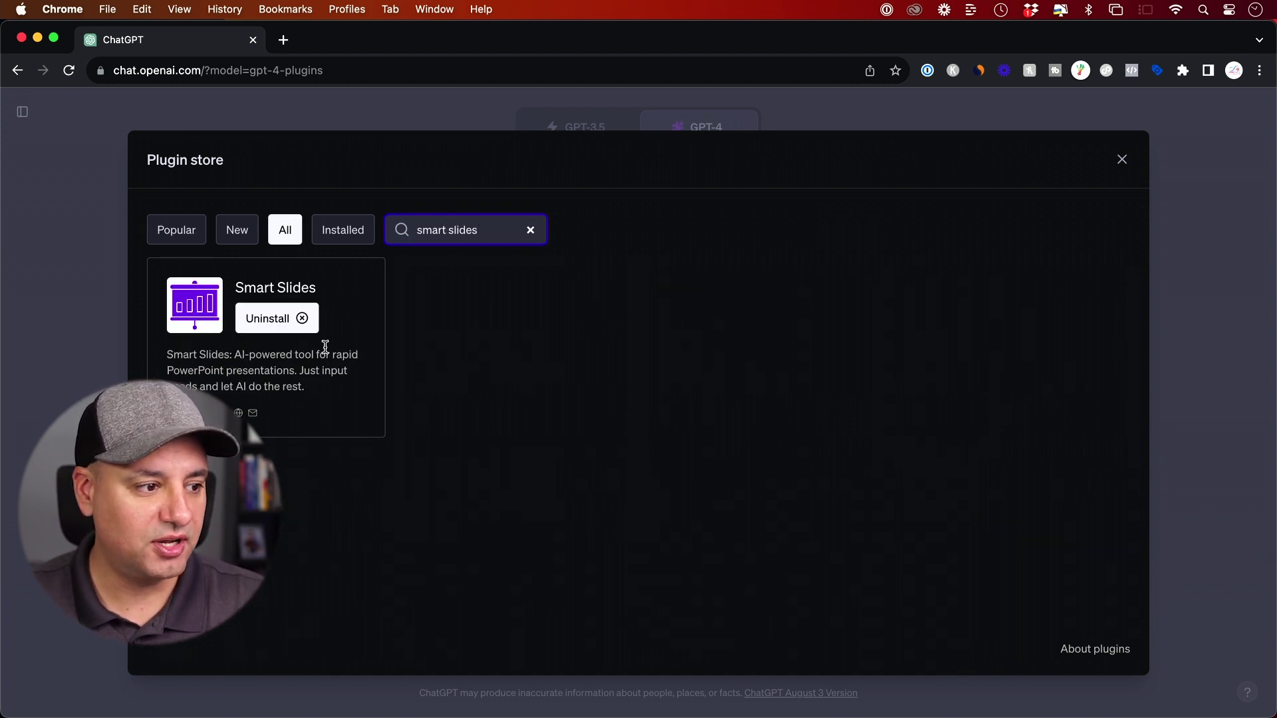
left_click(247, 322)
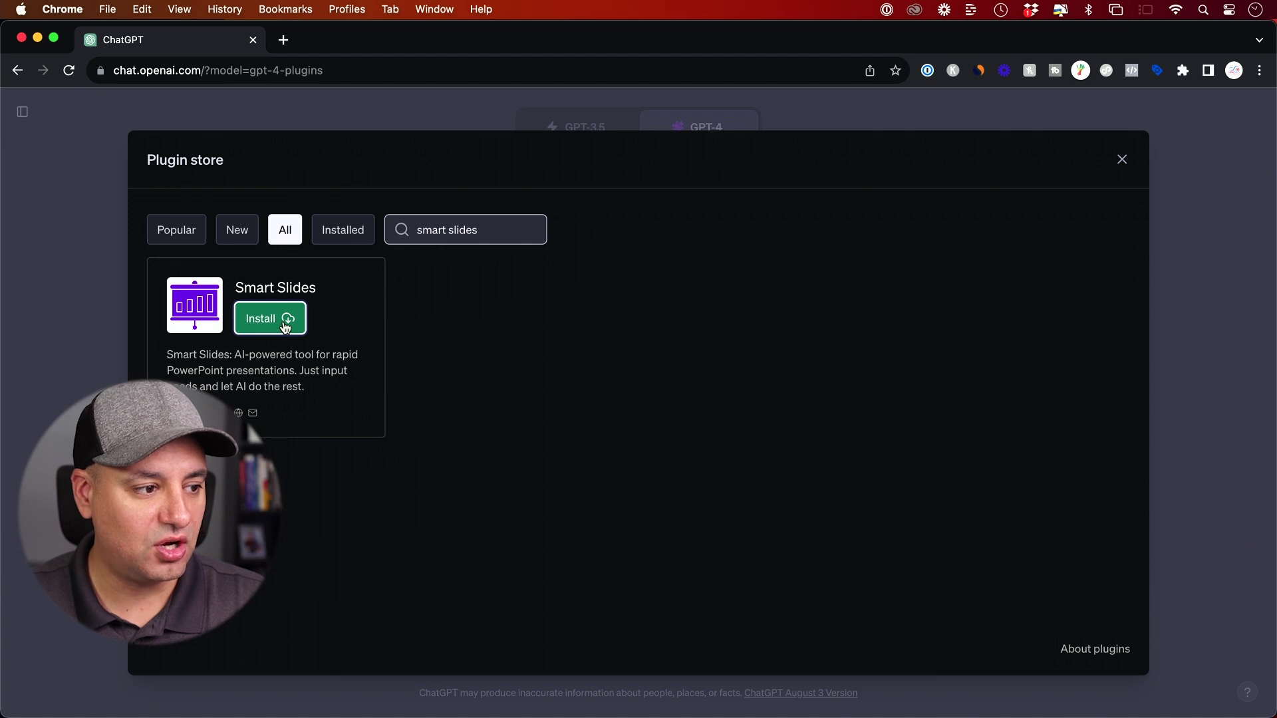
left_click(292, 325)
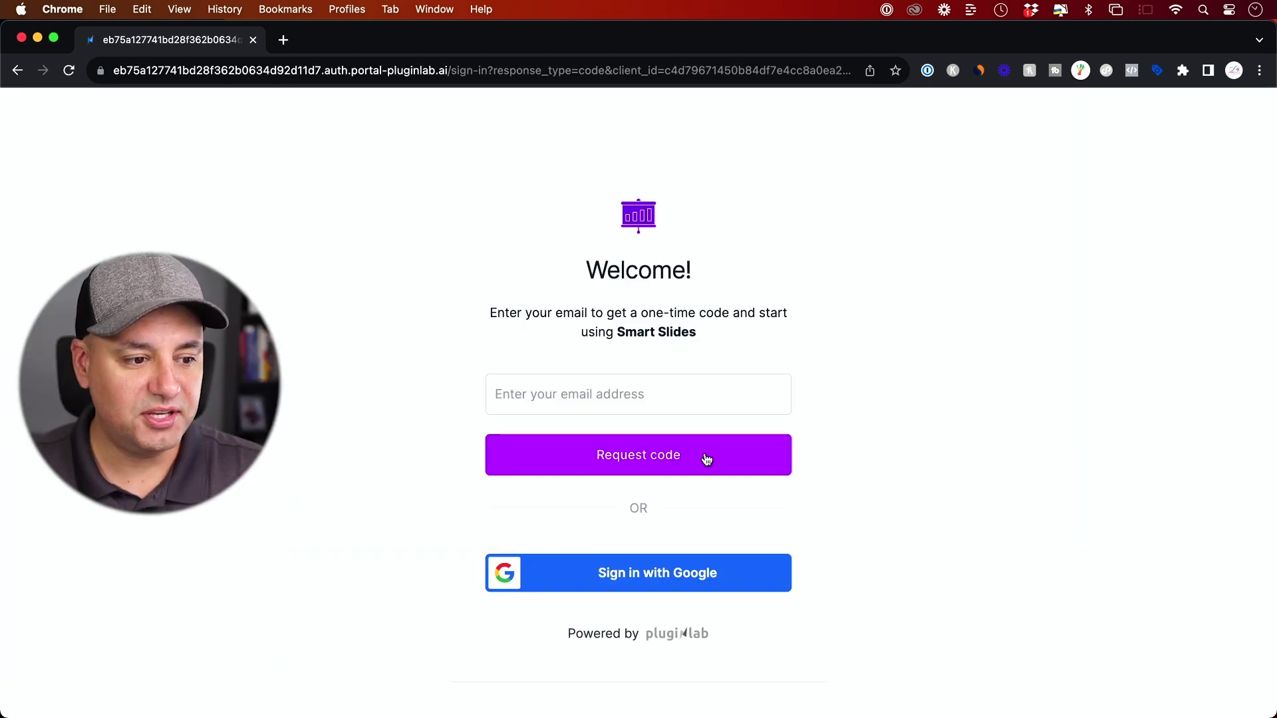
left_click(631, 393)
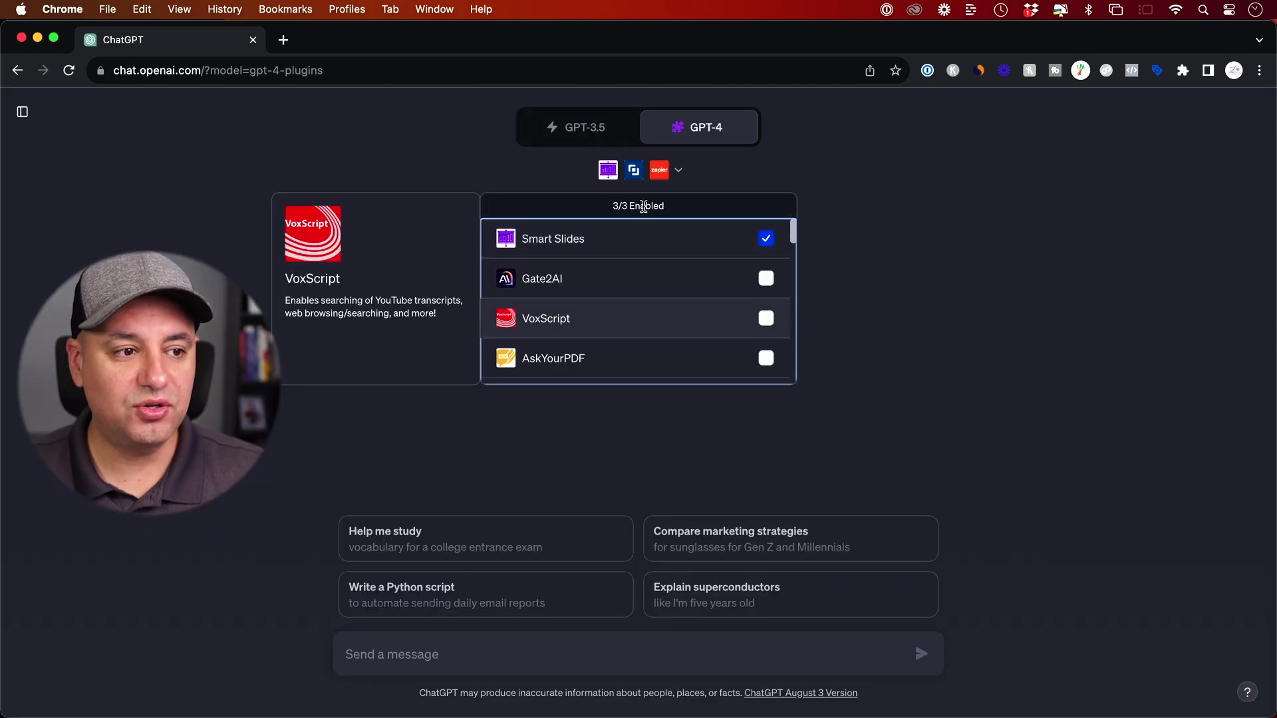
mouse_move(700, 139)
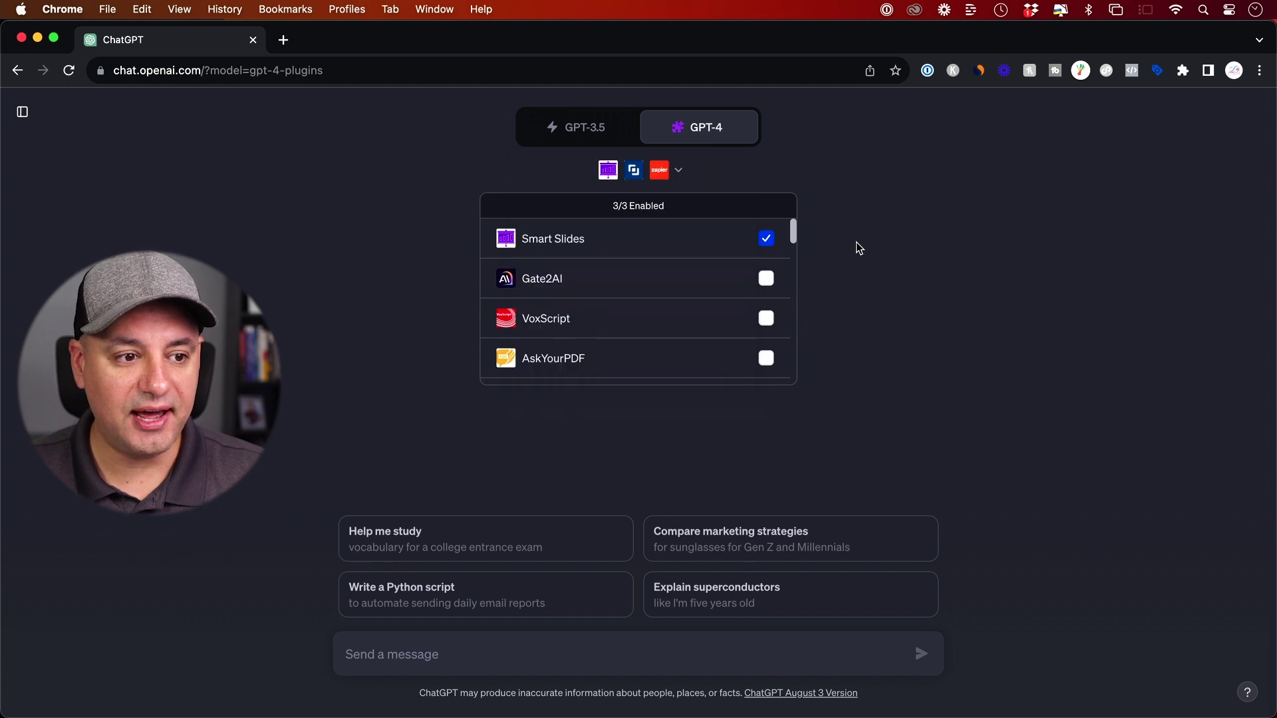
Adjust the enabled plugins, toggling Gate2AI and Show Me Diagrams while keeping Smart Slides checked.
left_click(669, 172)
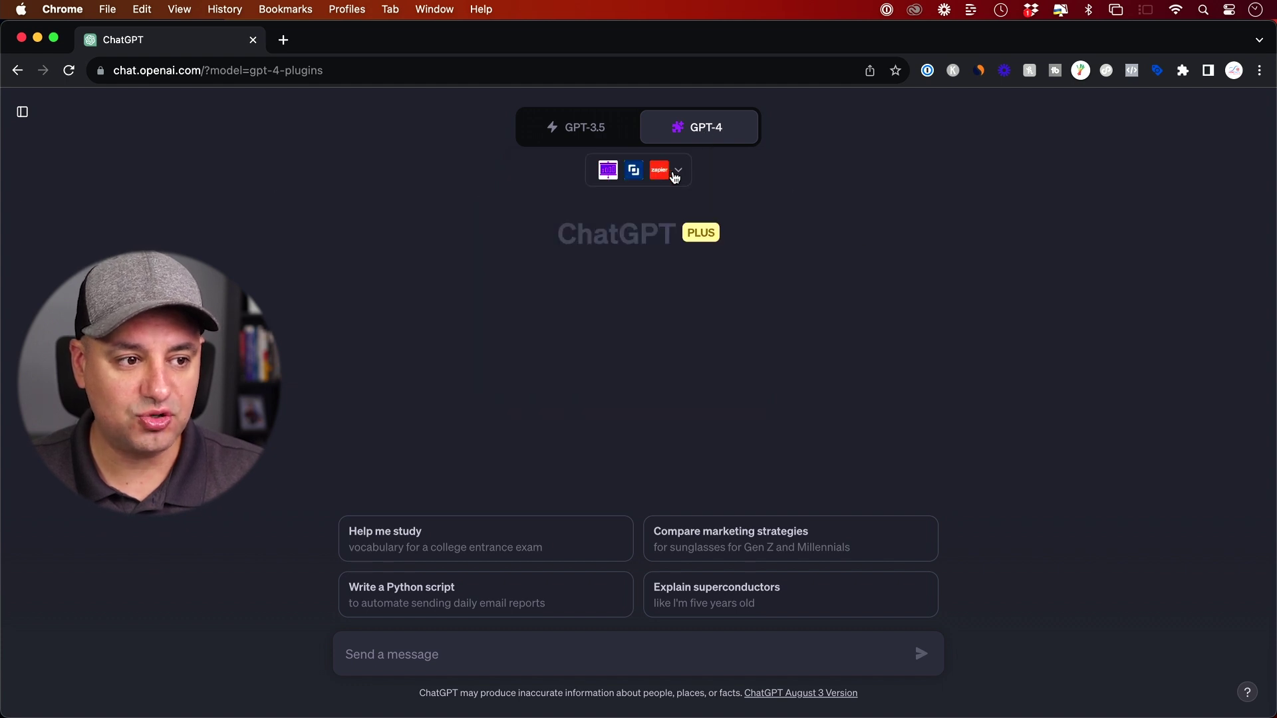
left_click(668, 172)
left_click(661, 273)
scroll(655, 269, "down", 2)
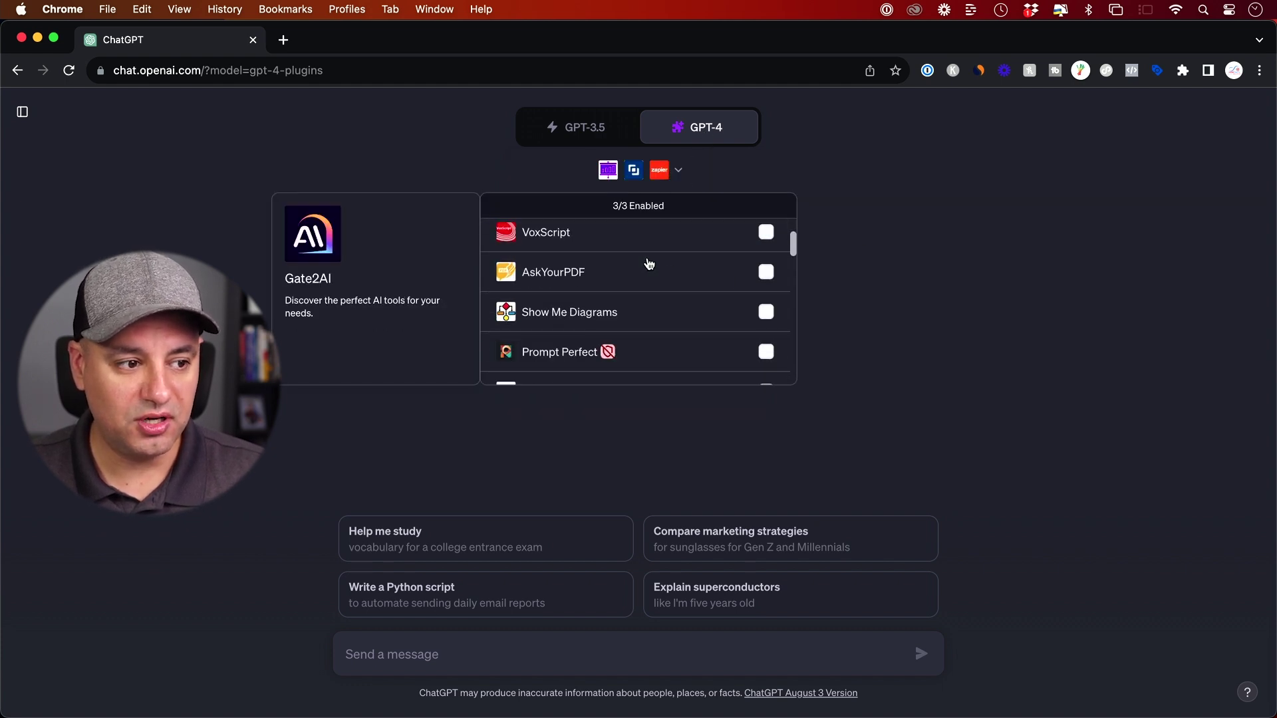
left_click(585, 318)
scroll(585, 322, "up", 2)
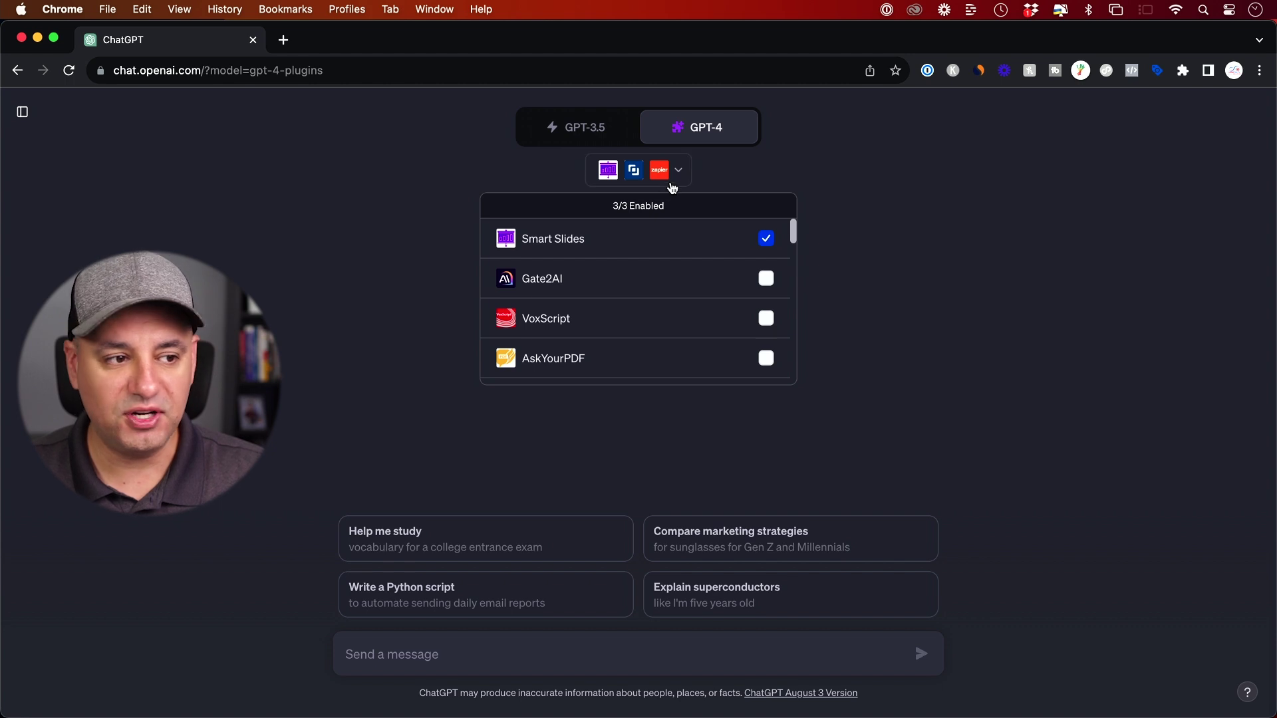
Close the plugin list and send the prompt requesting a PowerPoint on why the company should use AI.
mouse_move(592, 245)
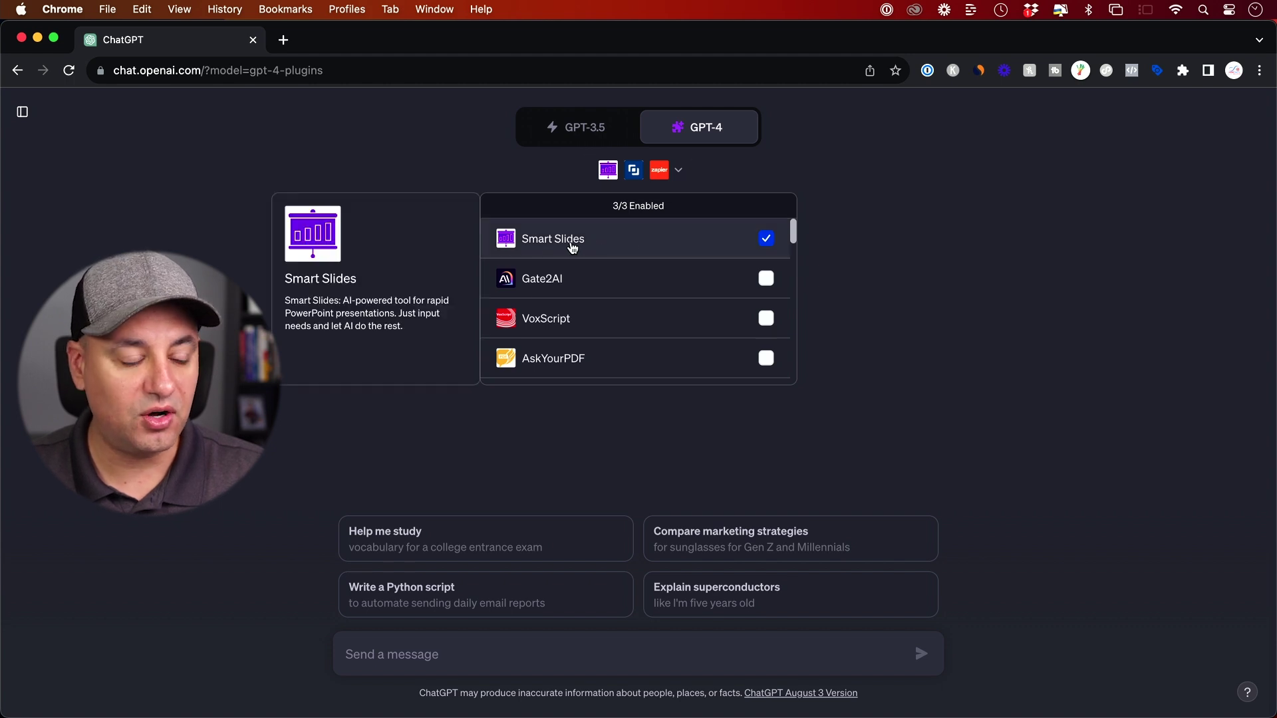
left_click(840, 260)
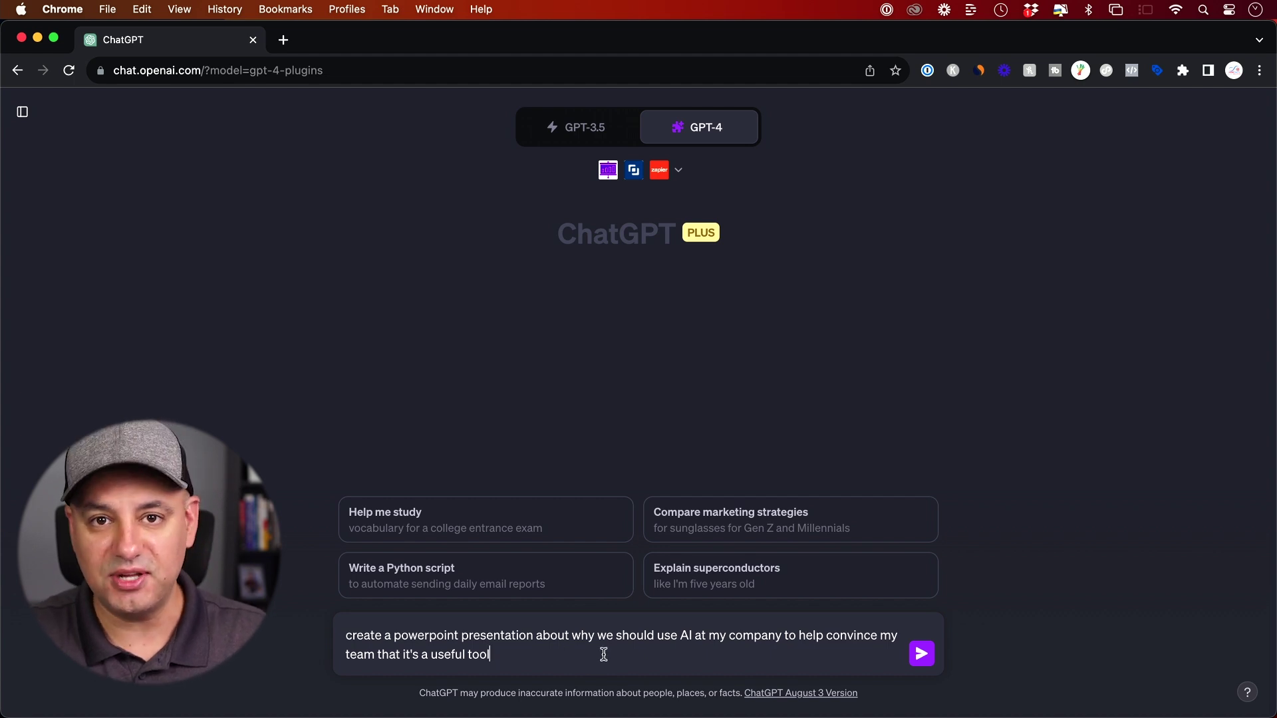
left_click(921, 655)
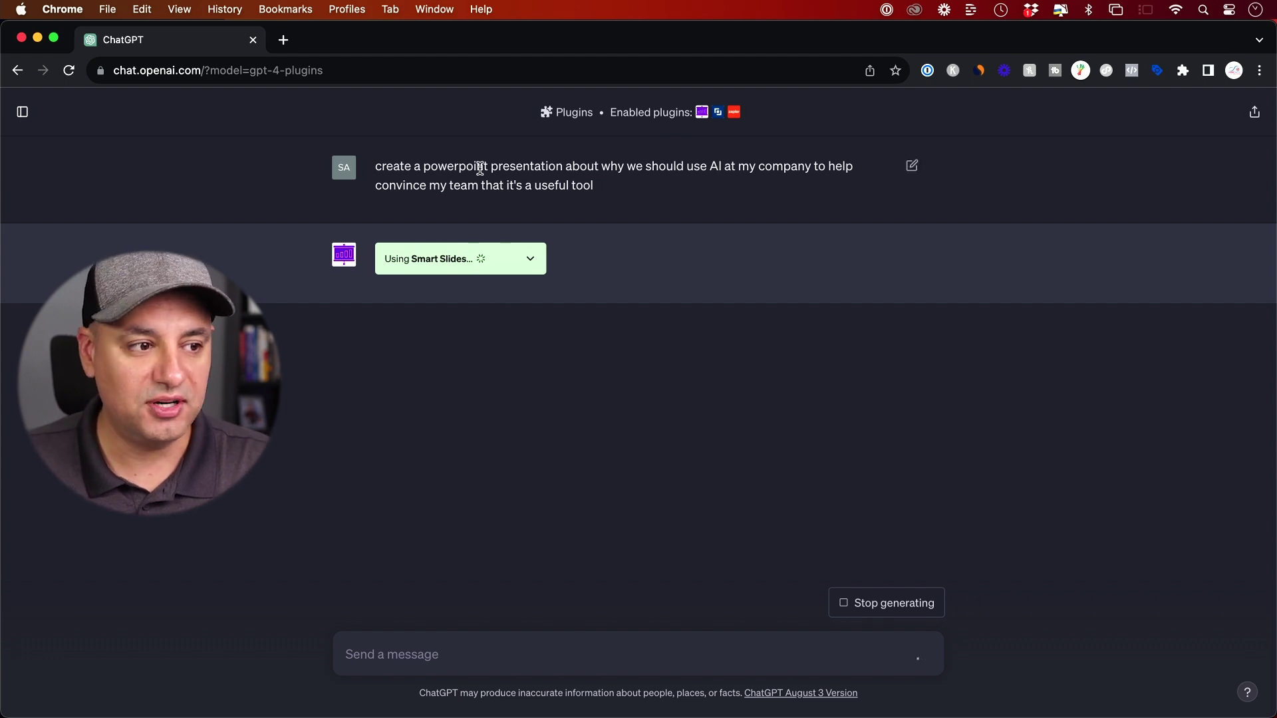
Expand and review the Smart Slides request JSON, then collapse it while the deck is generated.
left_click(532, 264)
scroll(526, 259, "up", 3)
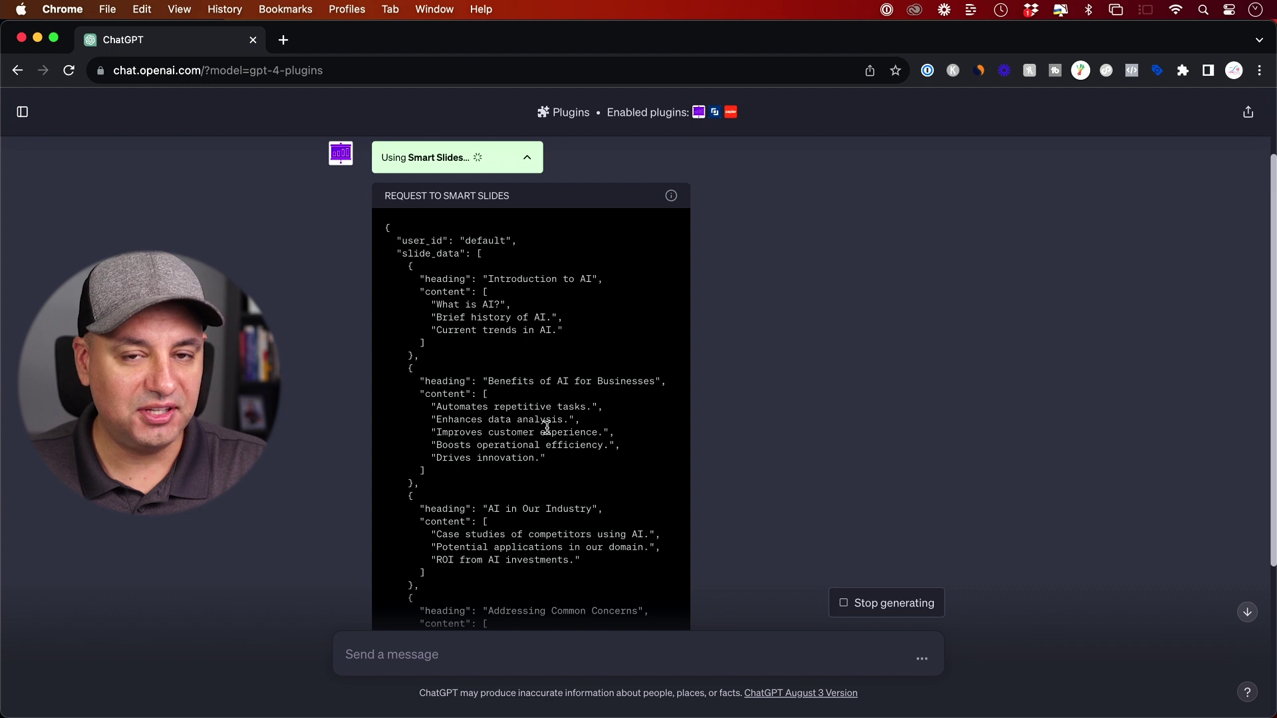
scroll(496, 336, "down", 5)
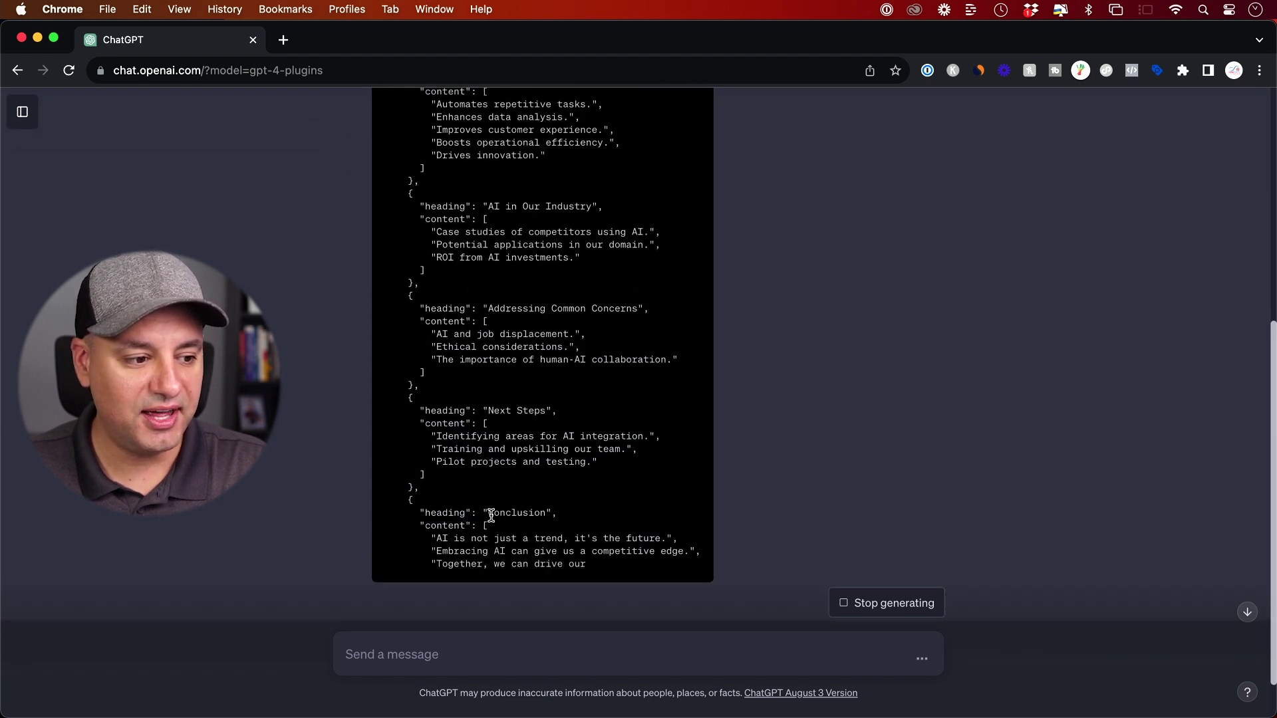
scroll(491, 515, "up", 5)
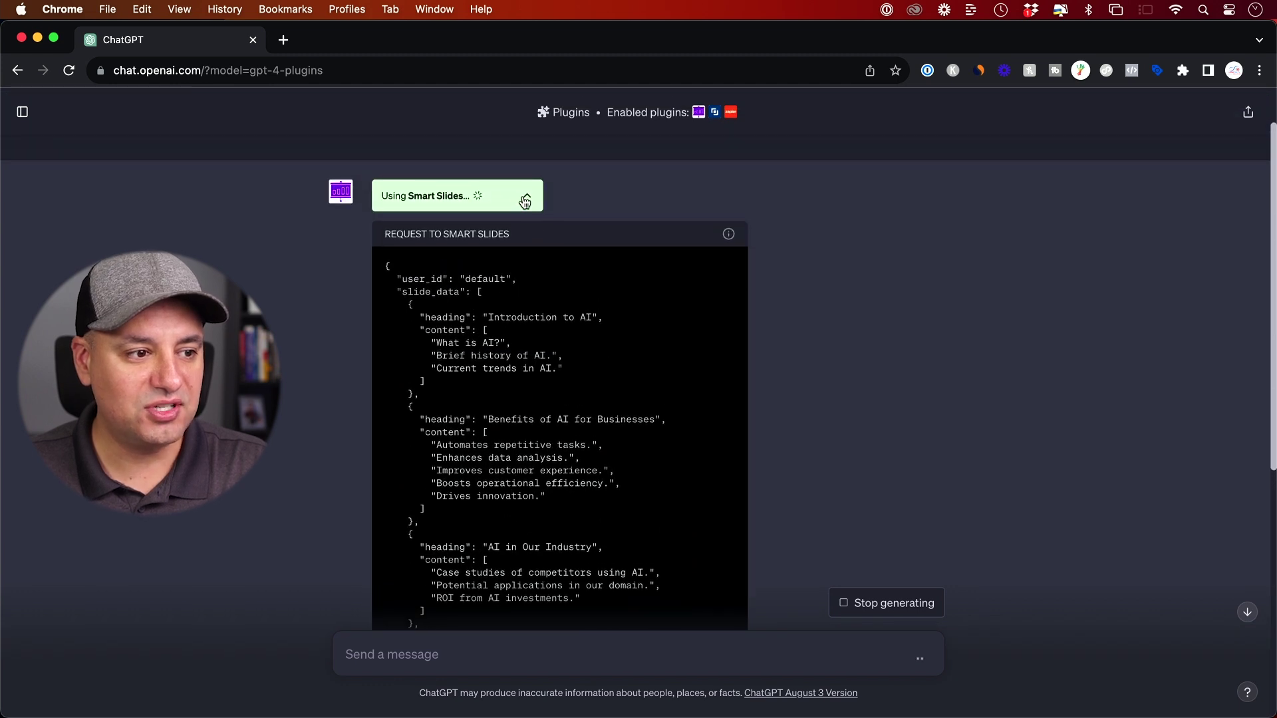
left_click(525, 200)
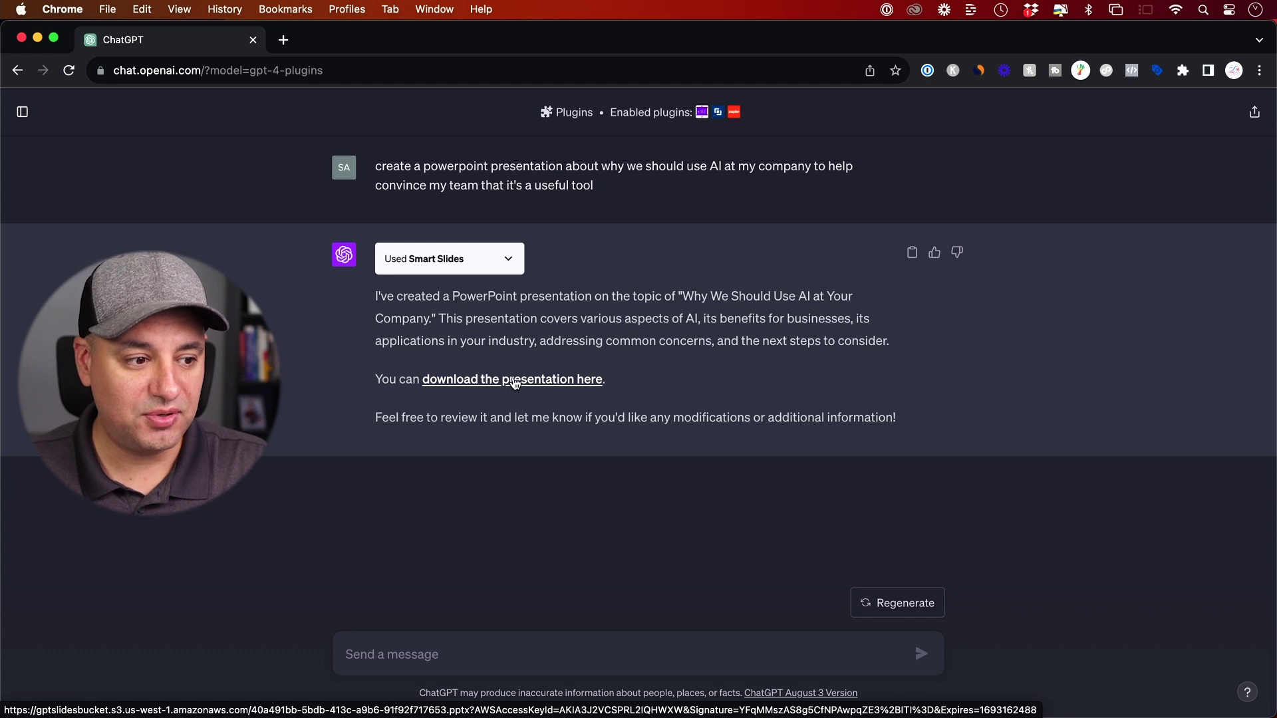
Download the generated .pptx and open it in PowerPoint from Chrome's Recent Downloads.
left_click(518, 382)
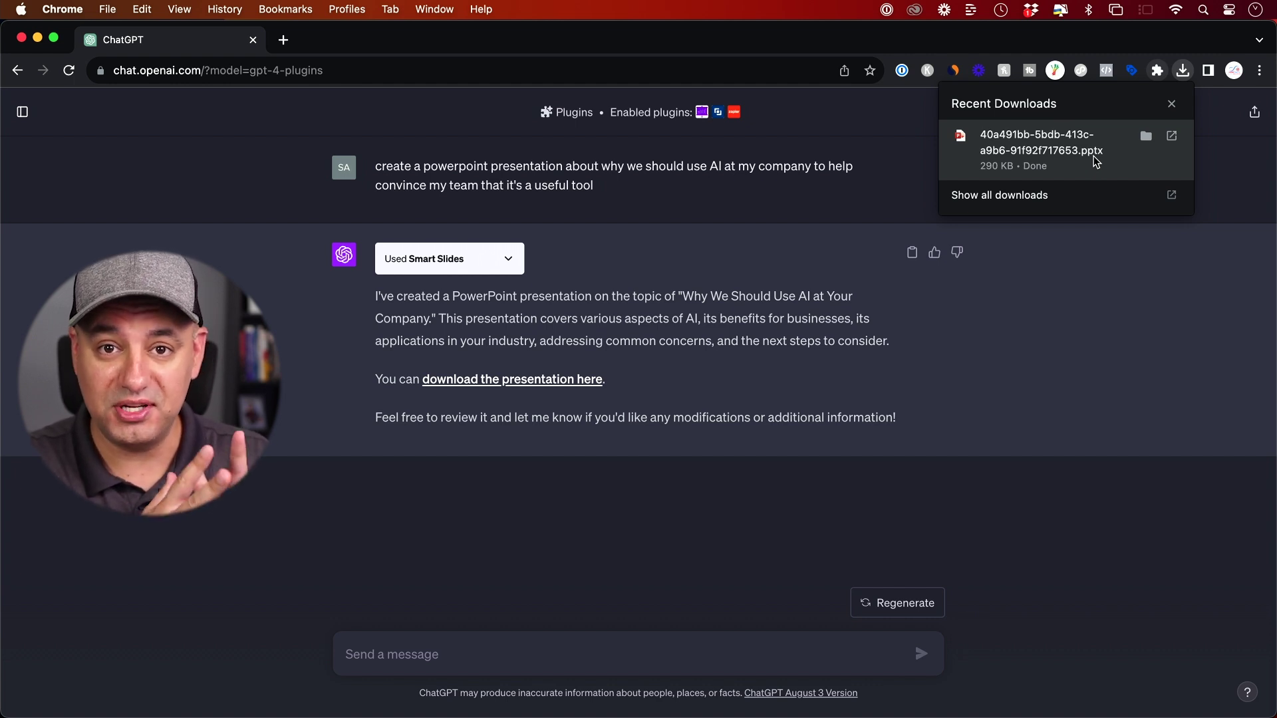
left_click(1039, 151)
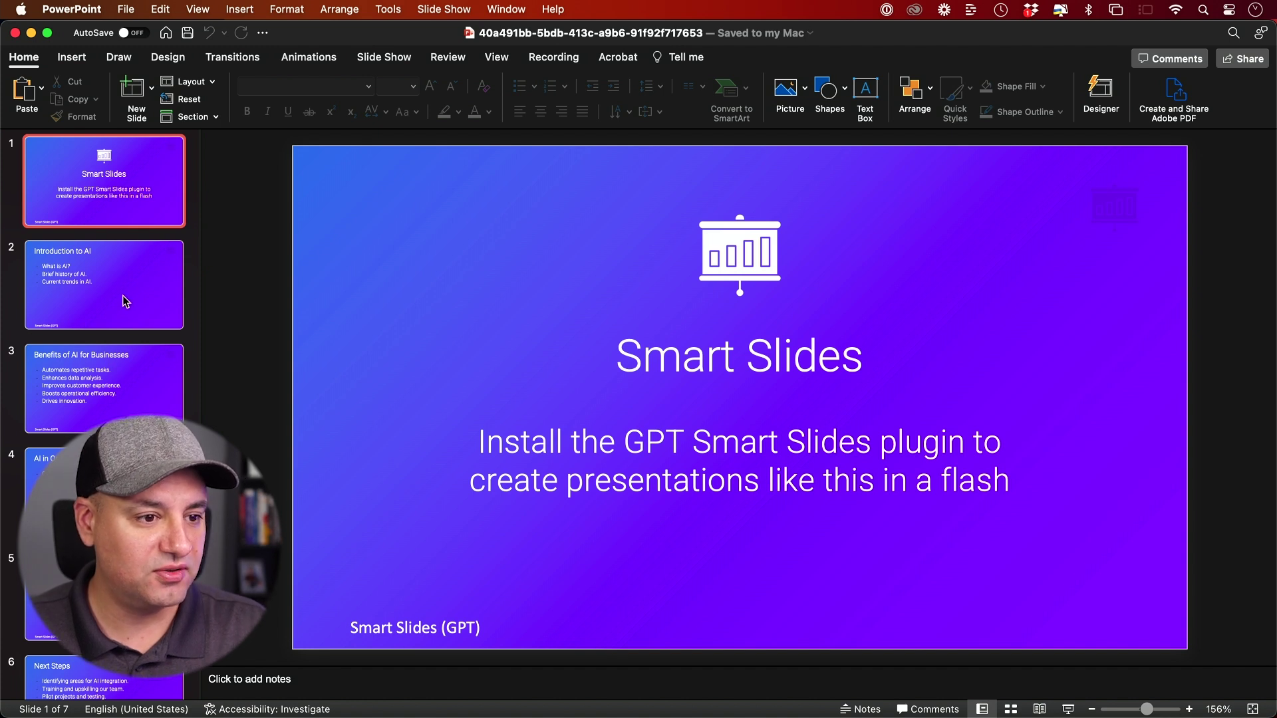
View the Introduction to AI and Benefits of AI for Businesses slides.
left_click(100, 269)
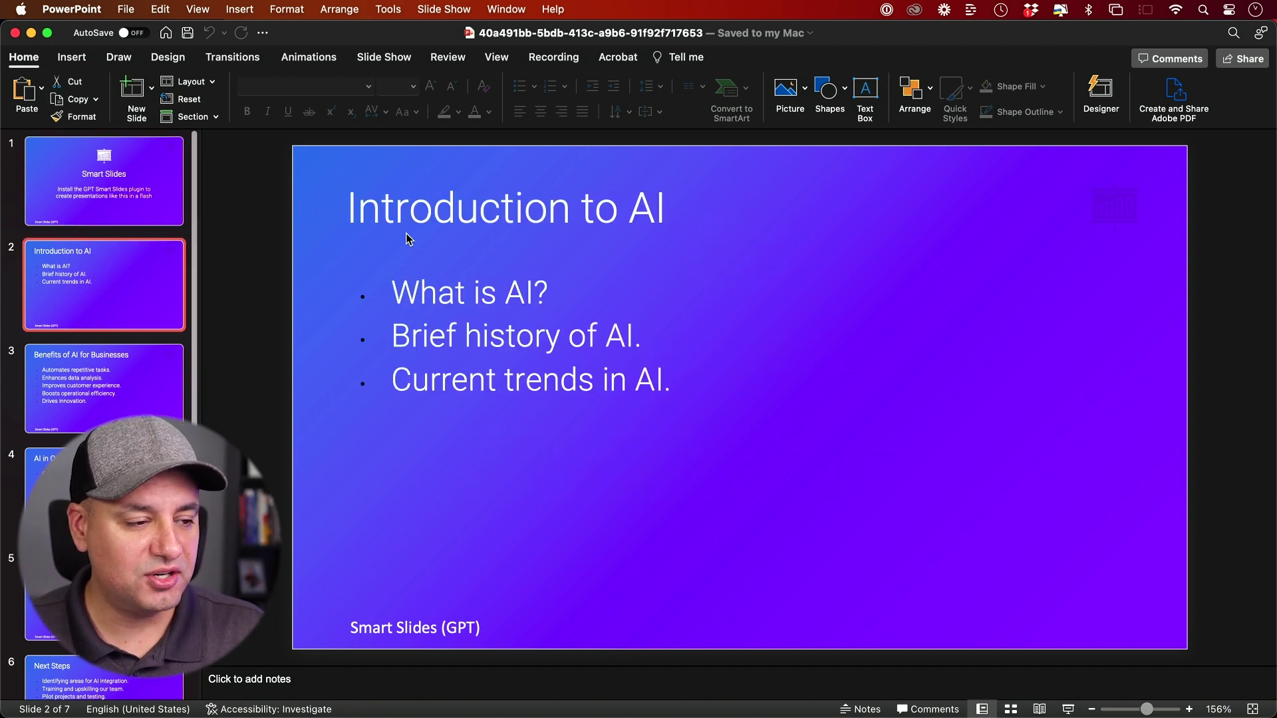
left_click(147, 353)
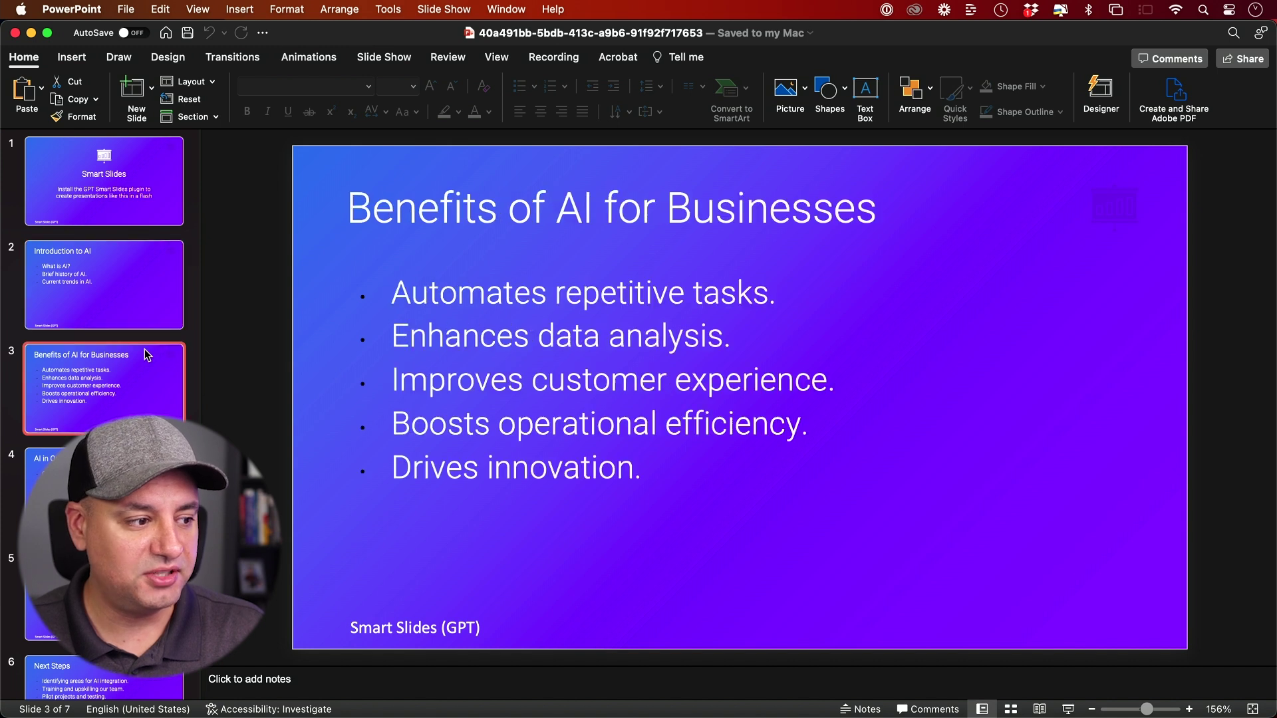
scroll(142, 353, "down", 3)
scroll(140, 349, "up", 3)
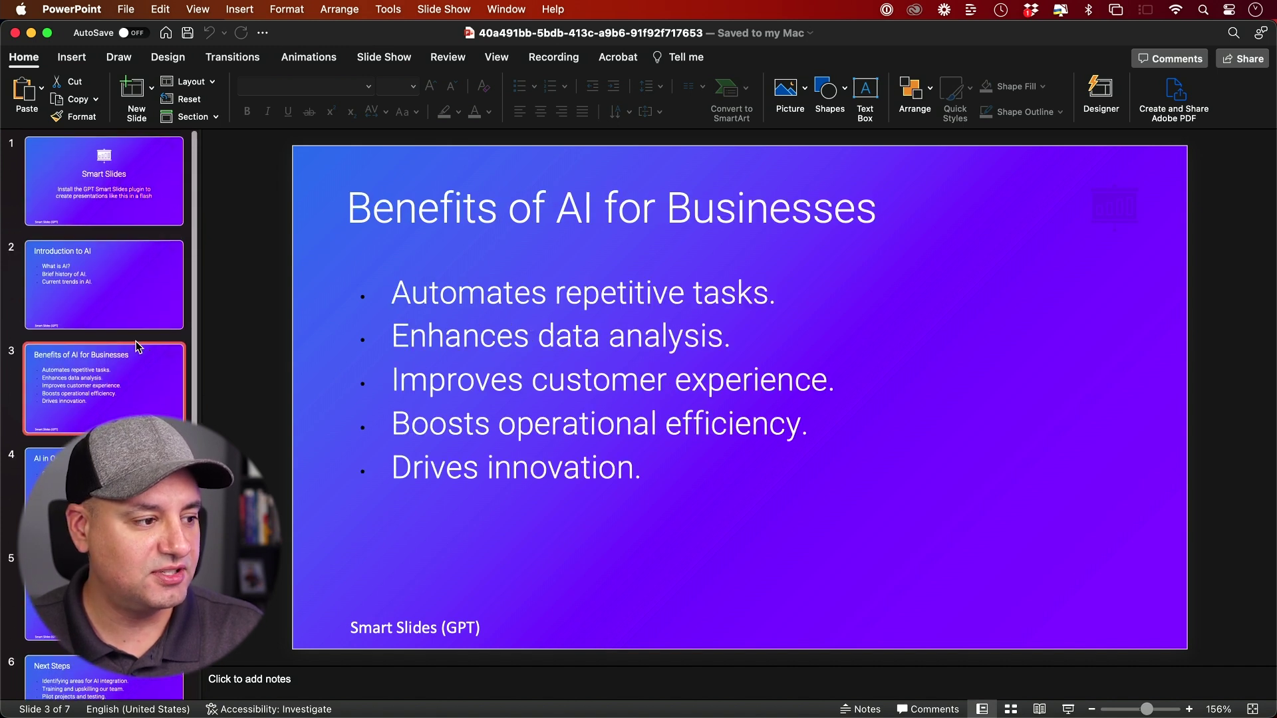
left_click(342, 250)
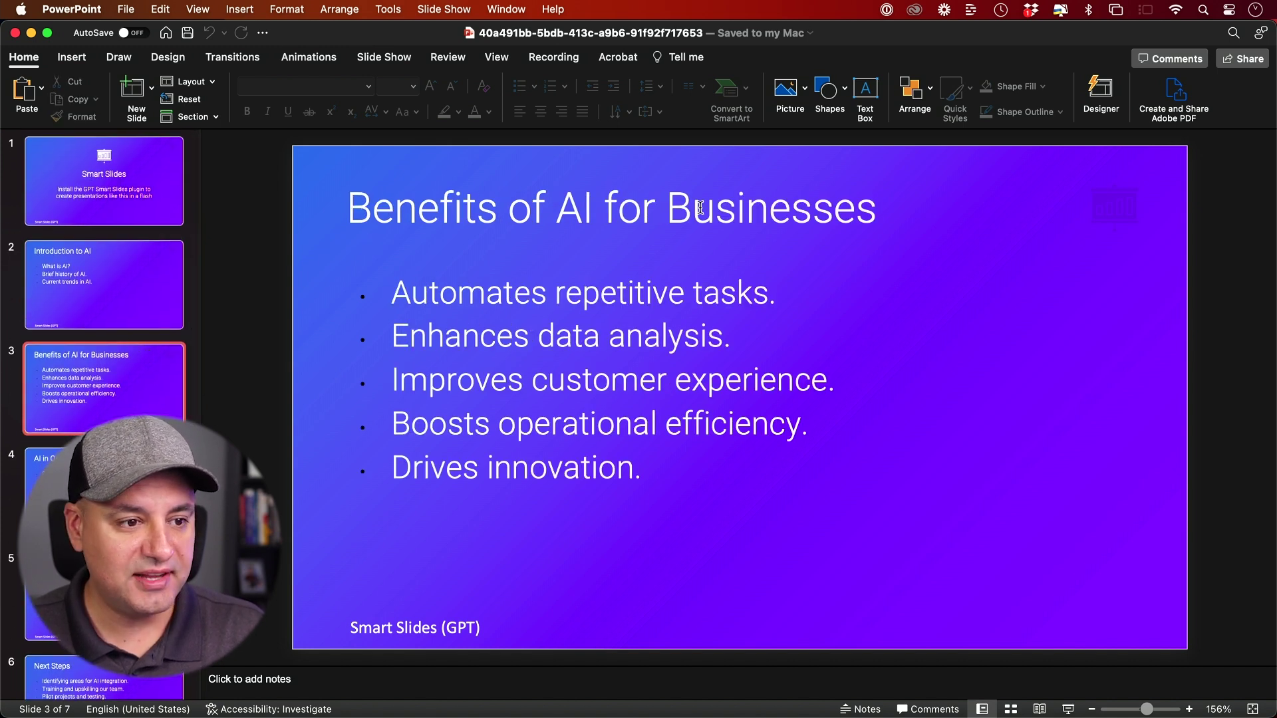
scroll(133, 412, "down", 2)
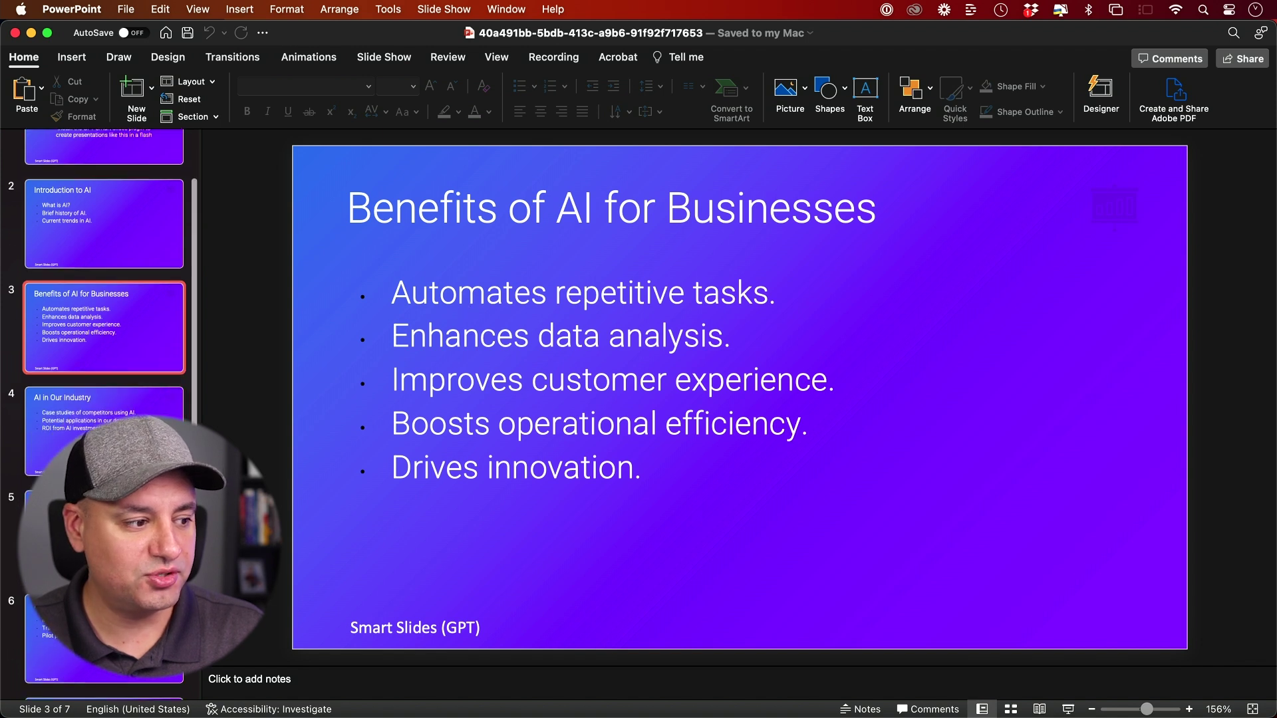
View the AI in Our Industry slide, then revisit the title slide and return to Introduction to AI.
left_click(133, 412)
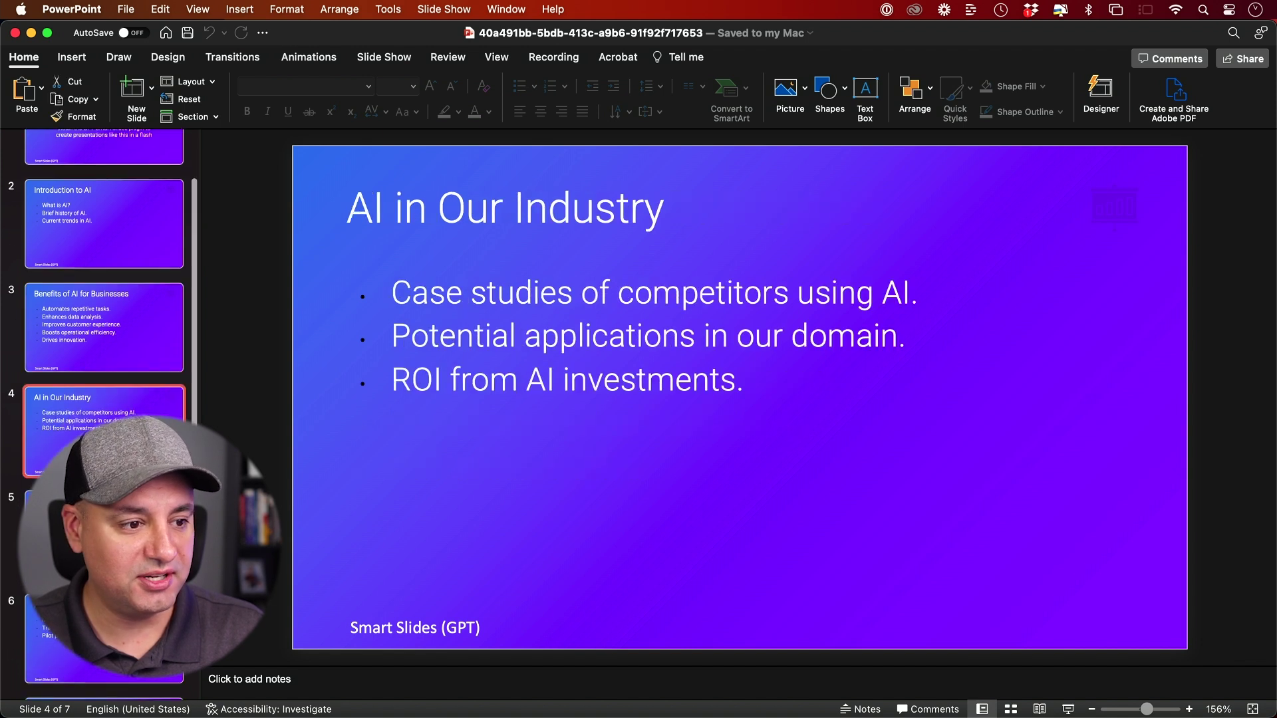
left_click(492, 299)
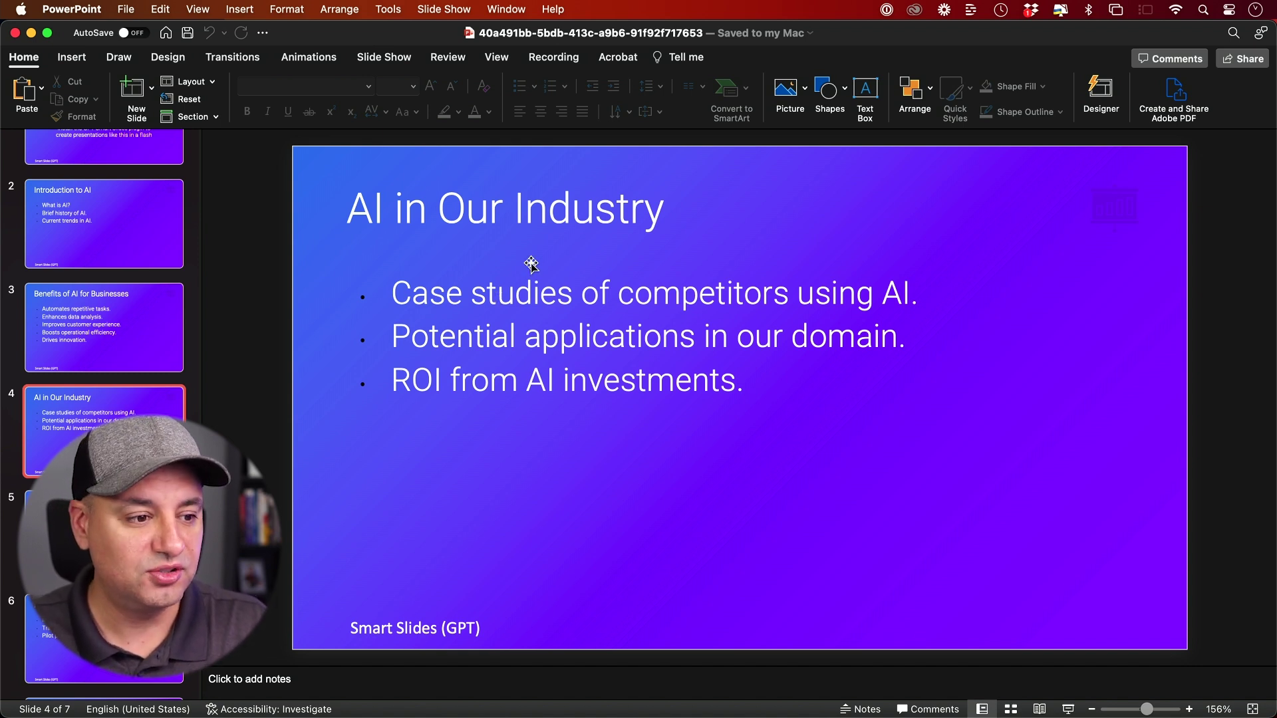
scroll(172, 248, "up", 2)
left_click(95, 273)
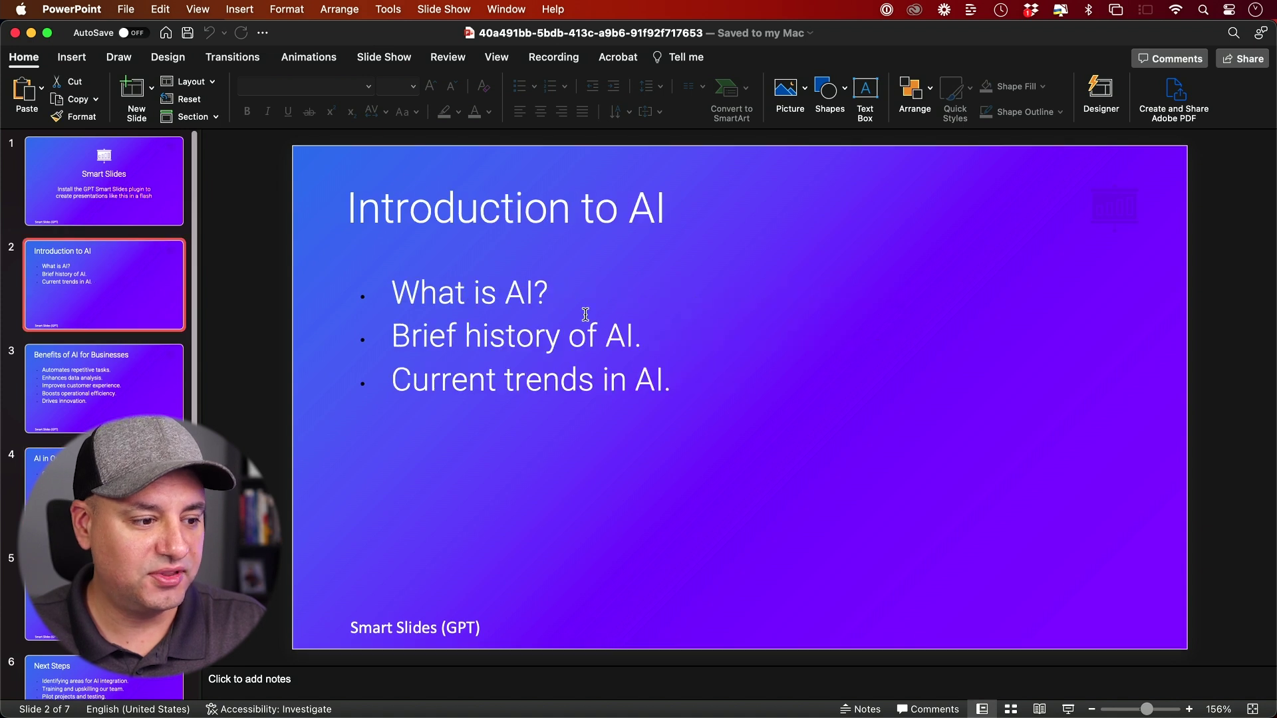
left_click(101, 183)
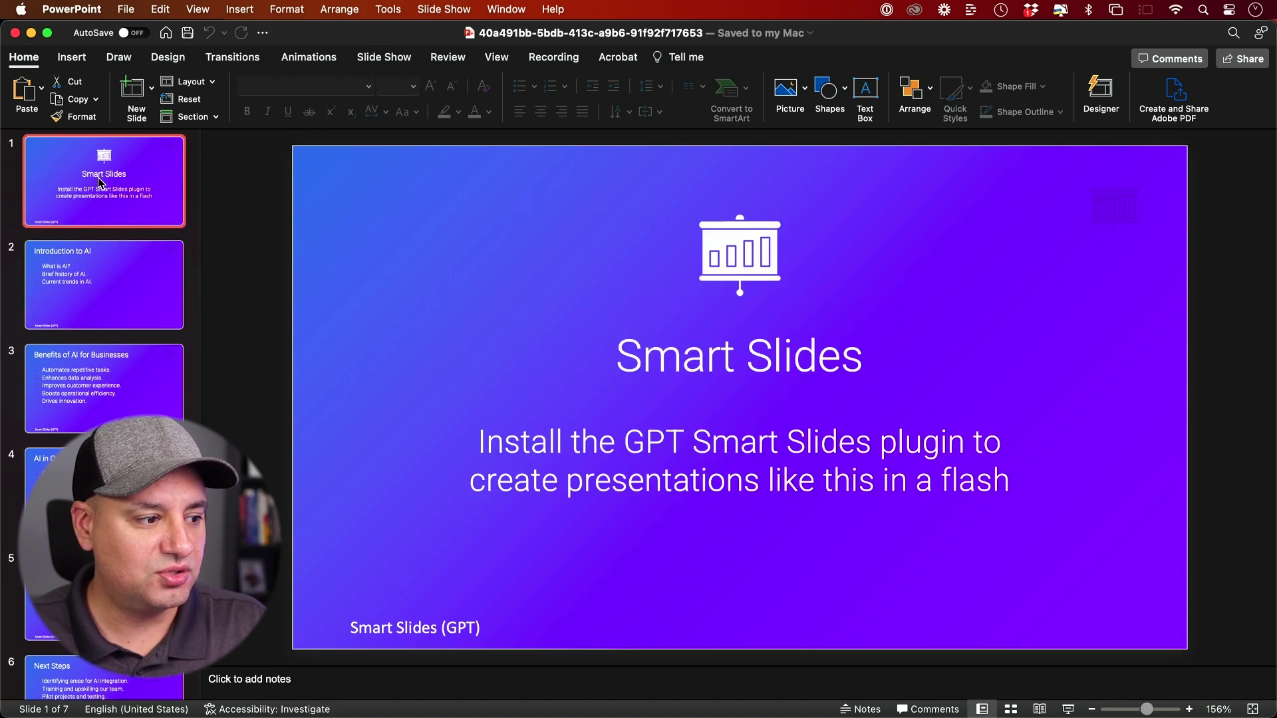
left_click(104, 300)
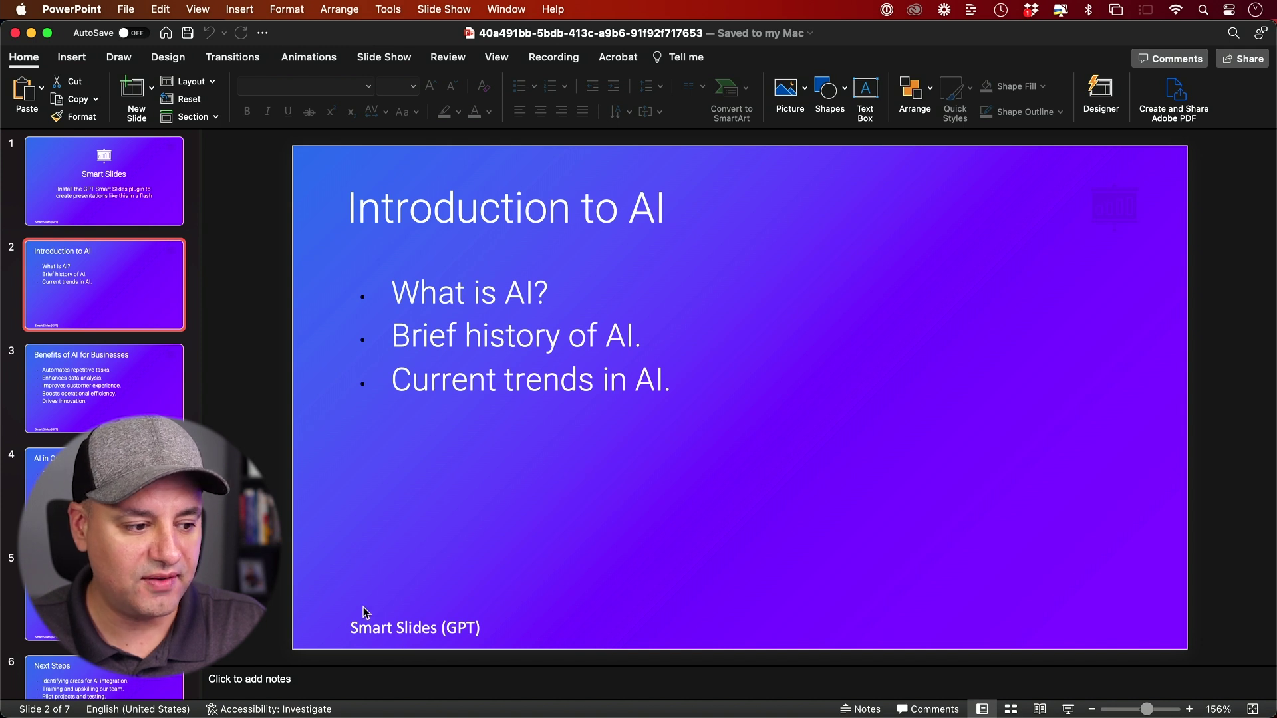
Switch to Slide Master view from the View menu.
left_click(423, 616)
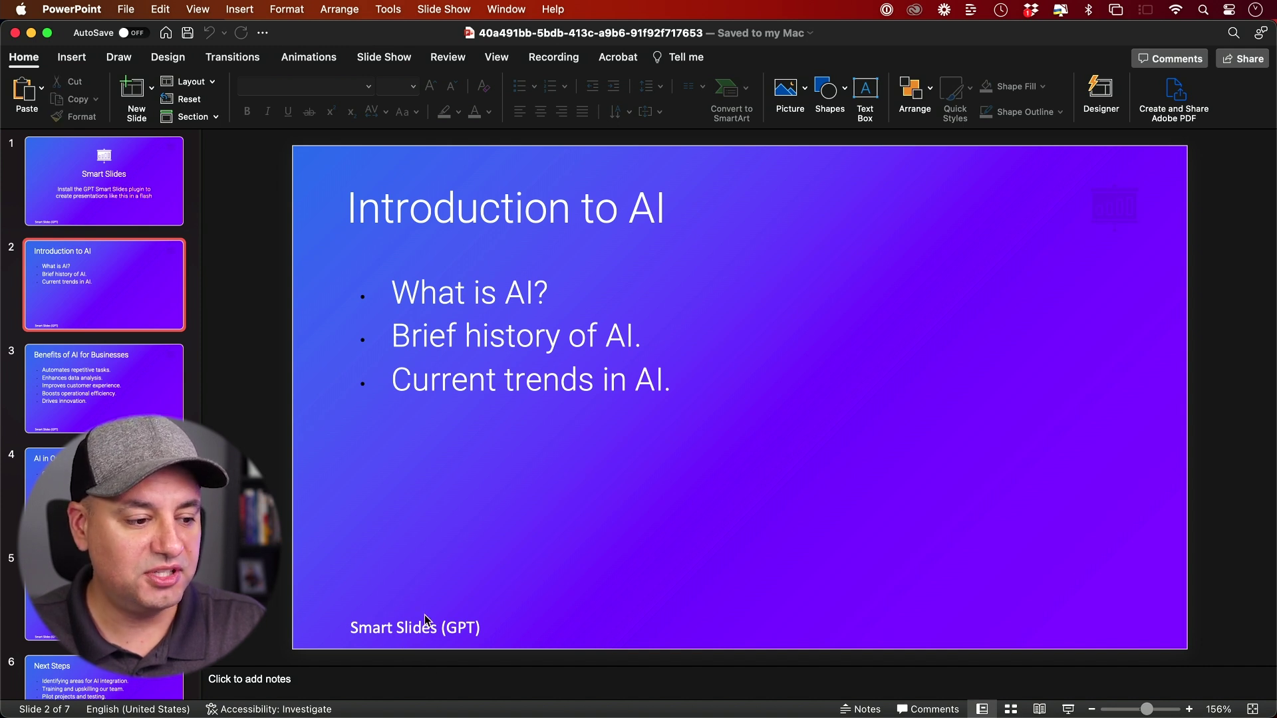
left_click(190, 7)
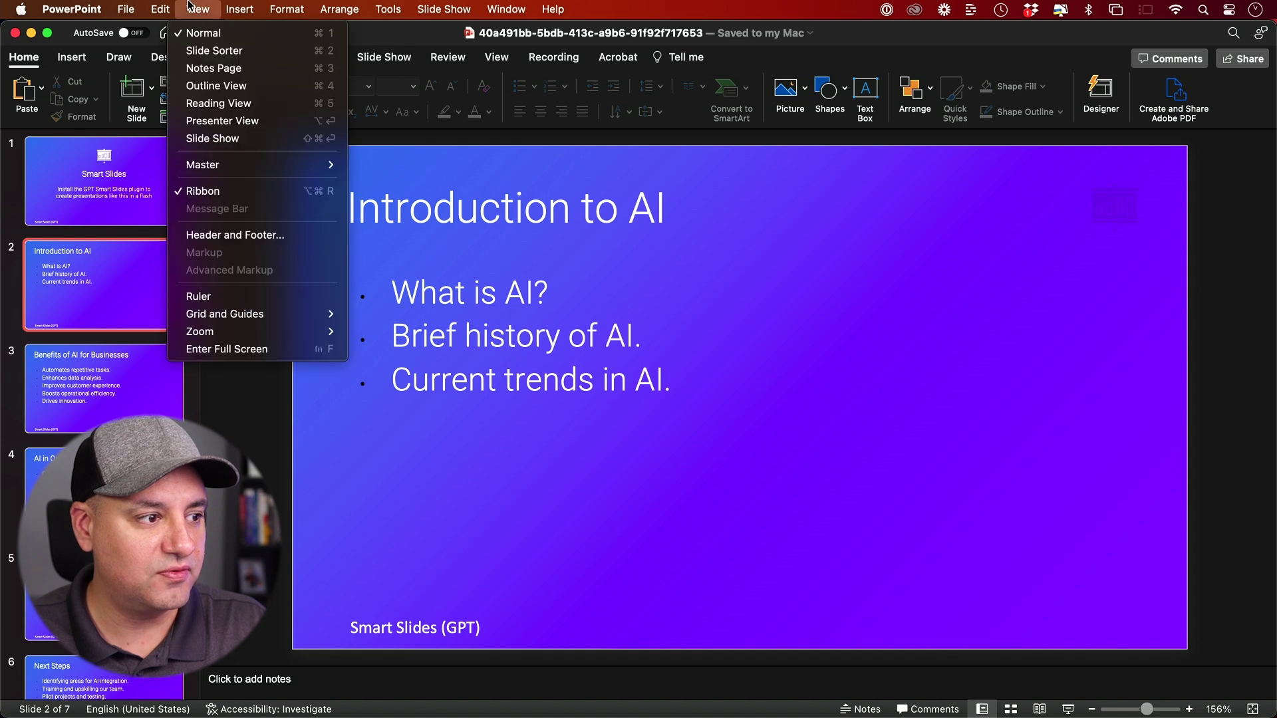
mouse_move(253, 171)
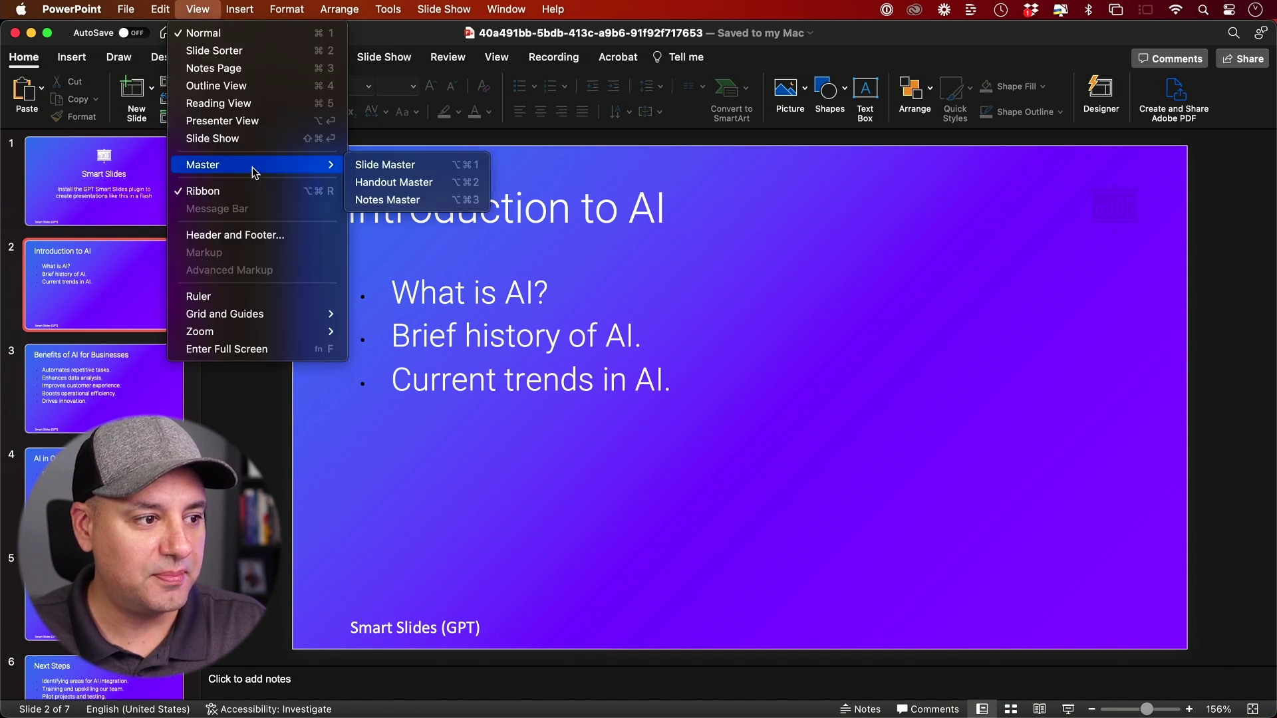
left_click(407, 167)
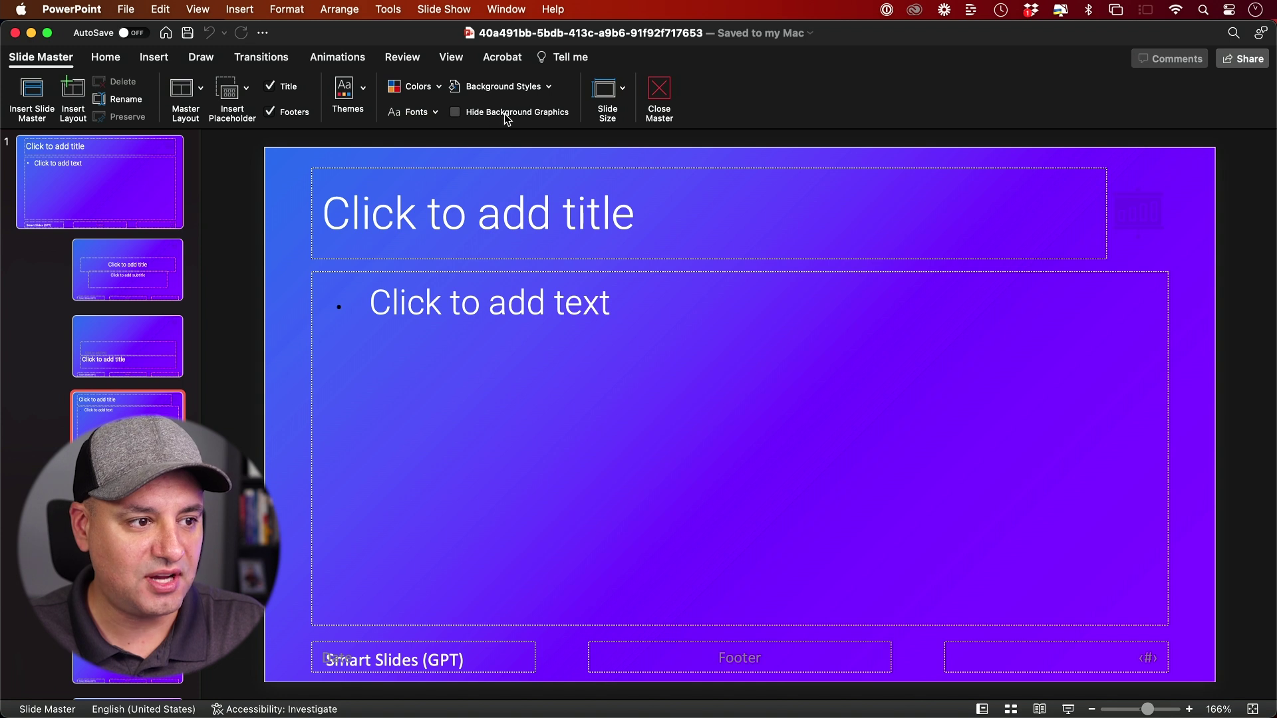
Turn on Hide Background Graphics for the layout and close Master view.
left_click(455, 114)
left_click(455, 115)
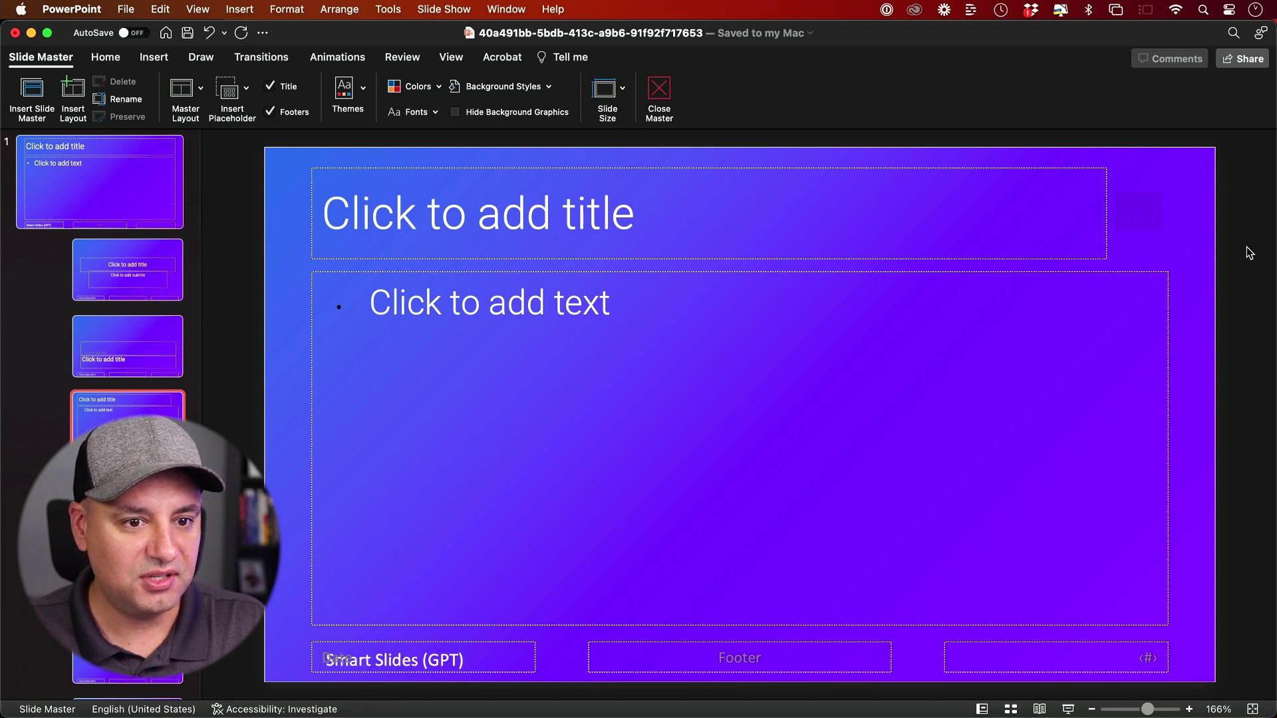
left_click(457, 113)
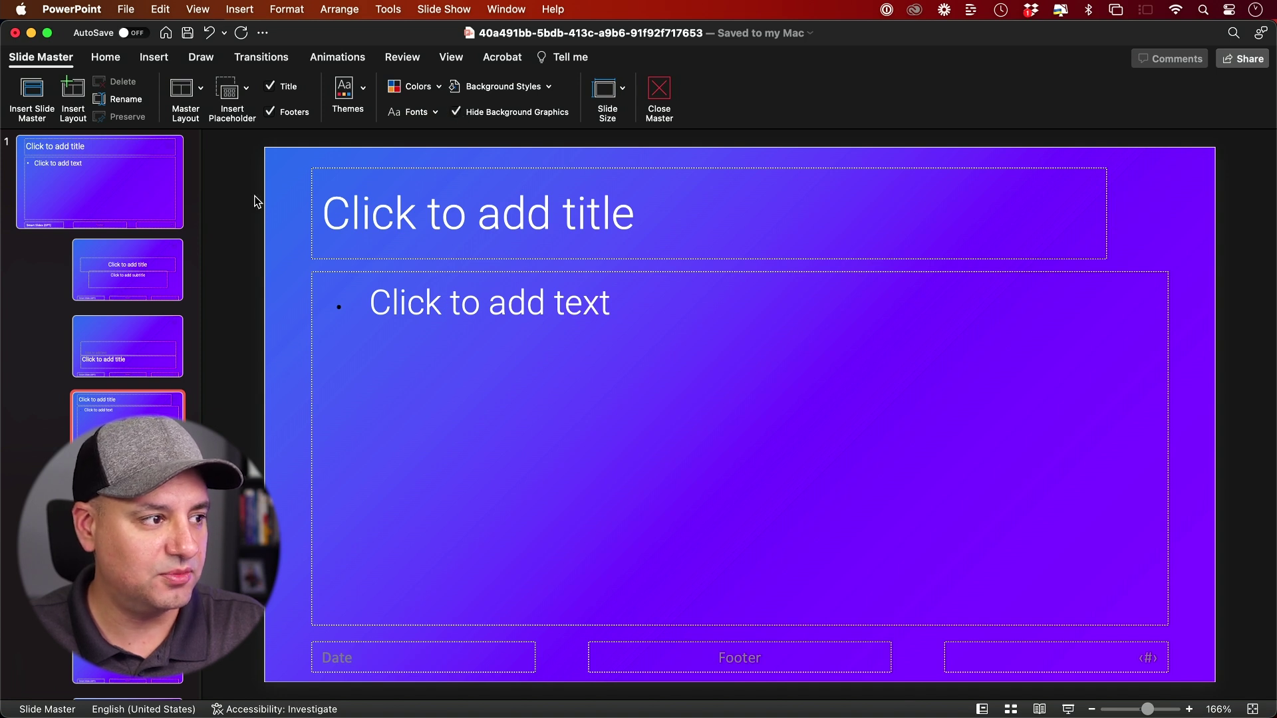
left_click(658, 94)
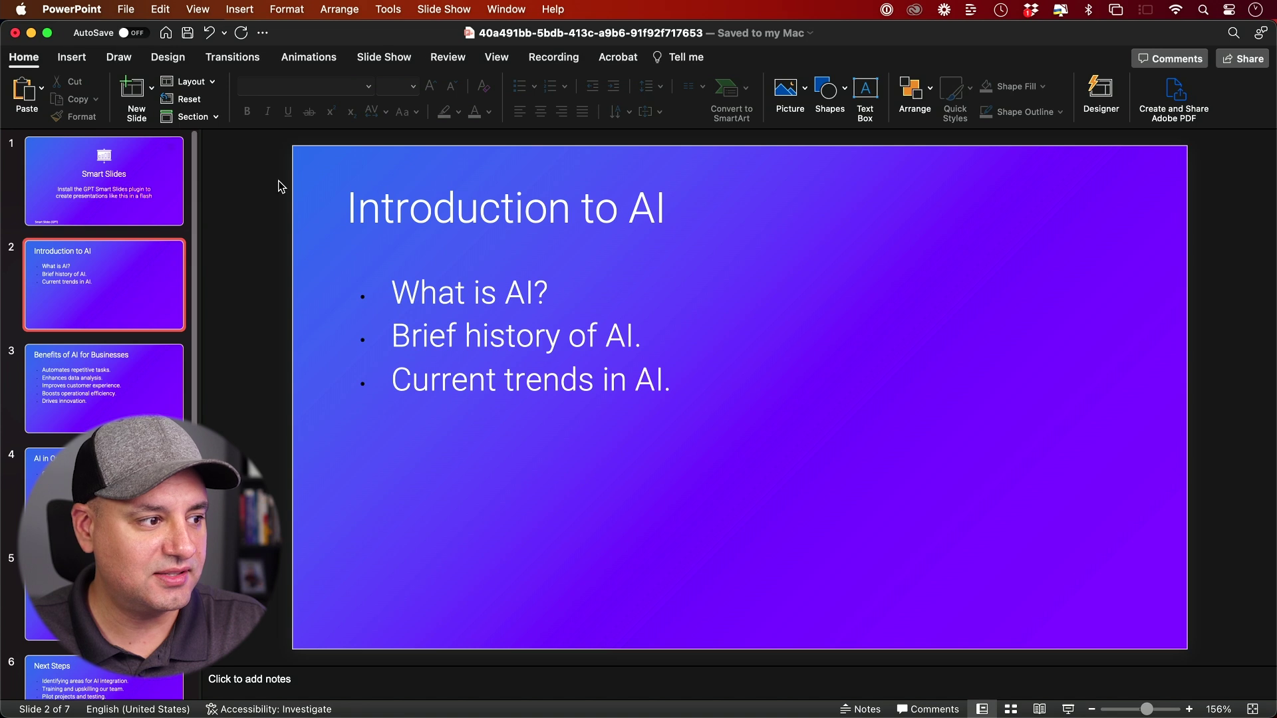
Apply a two-column Designer layout to the Introduction to AI slide.
left_click(1101, 93)
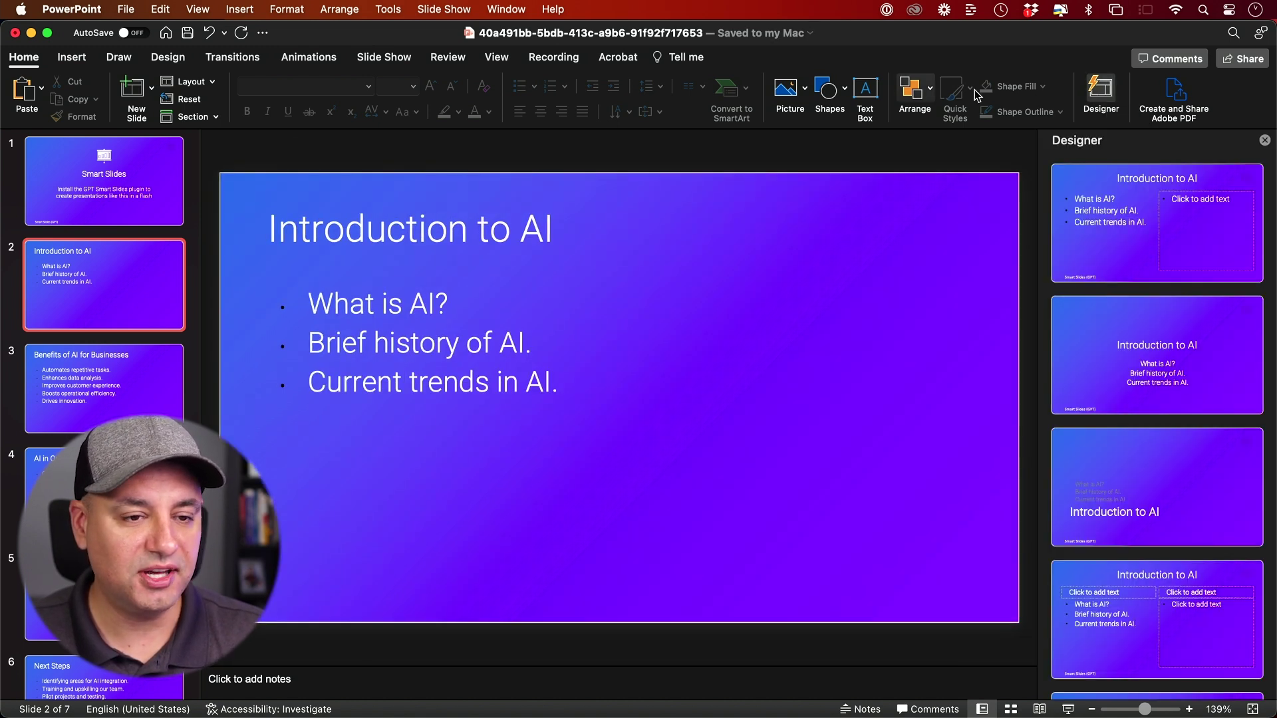
scroll(1110, 222, "down", 5)
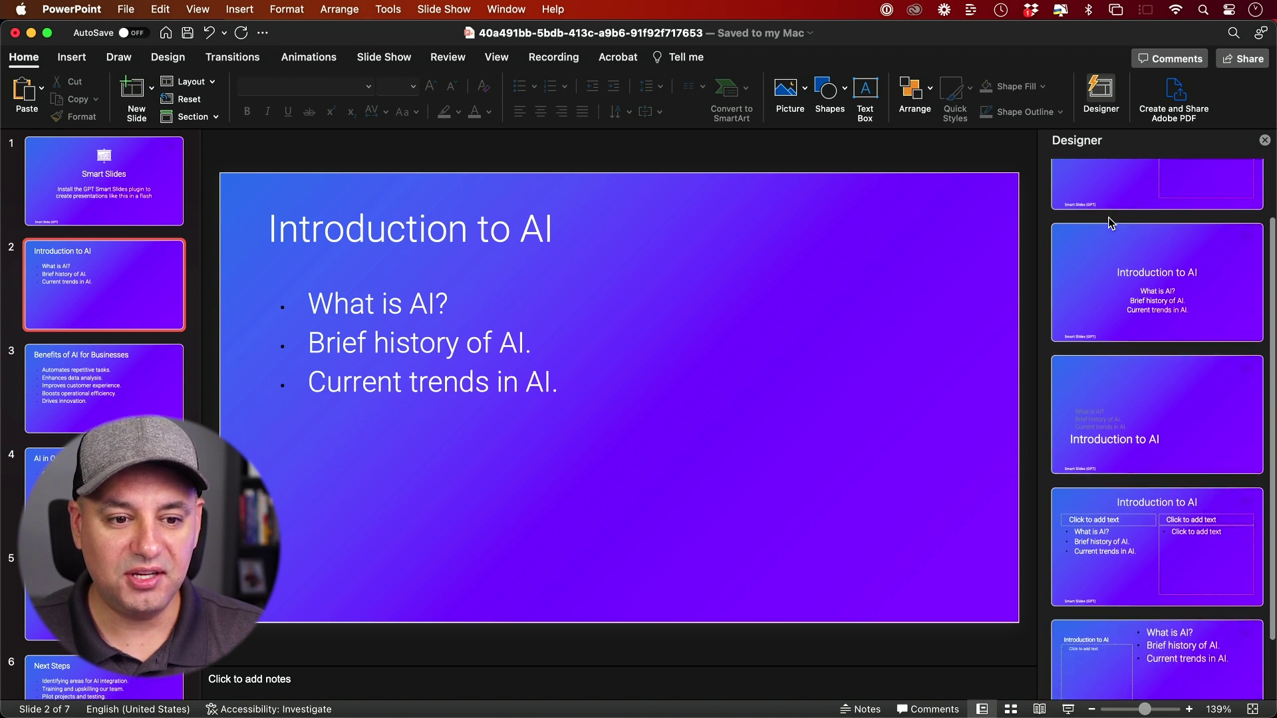
scroll(1139, 424, "up", 4)
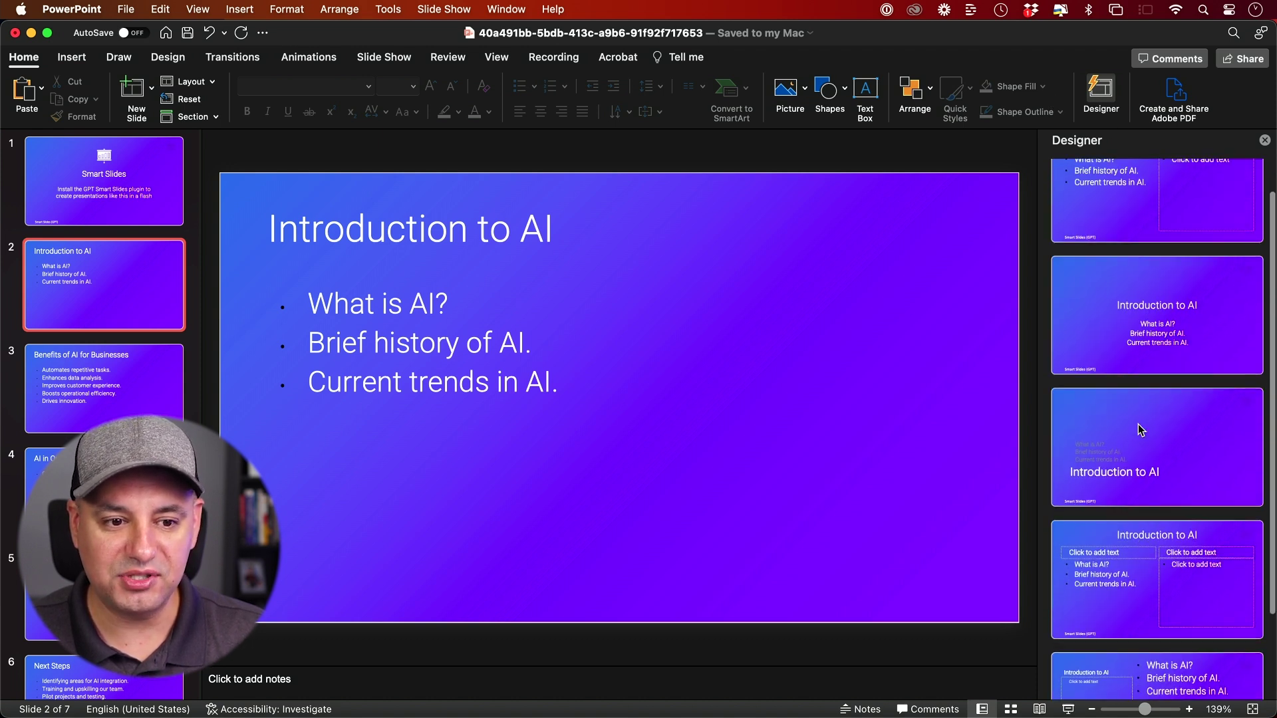
scroll(1138, 425, "up", 1)
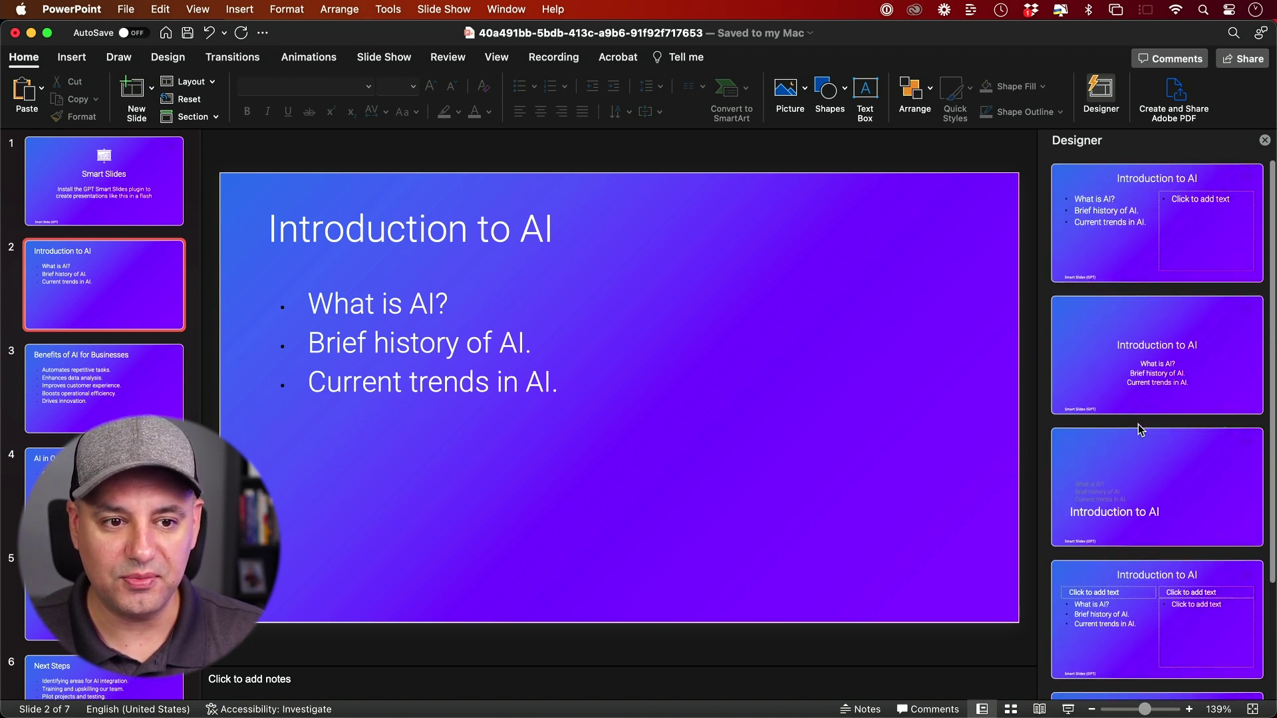
left_click(1115, 265)
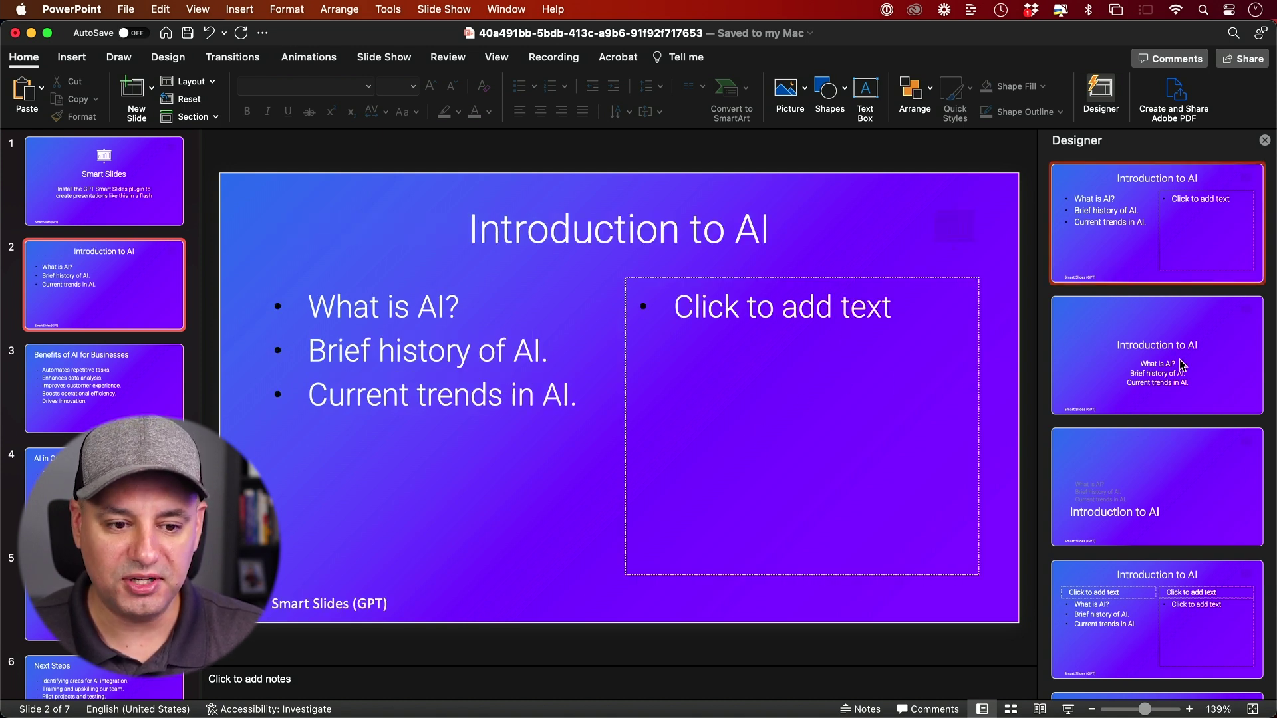
Give the Benefits of AI for Businesses slide the two-column layout with column headings.
scroll(1182, 366, "down", 4)
left_click(1099, 529)
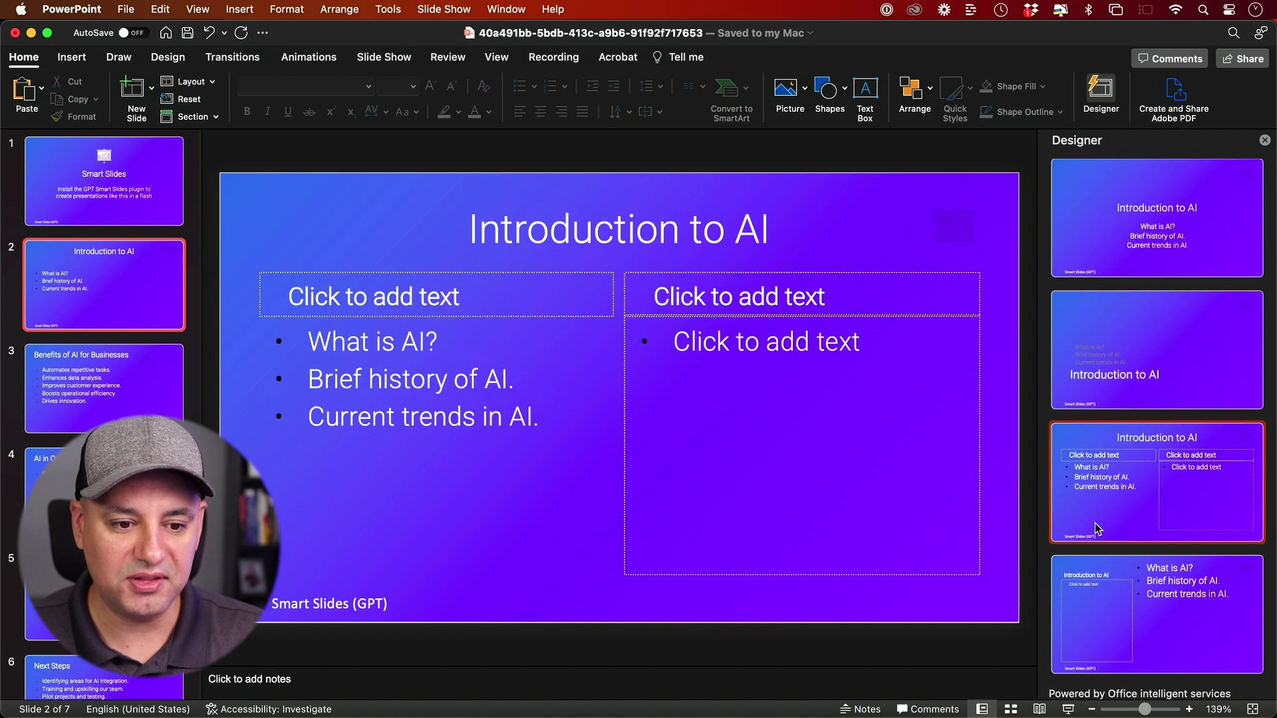
scroll(1118, 524, "down", 1)
scroll(443, 269, "down", 1)
left_click(425, 377)
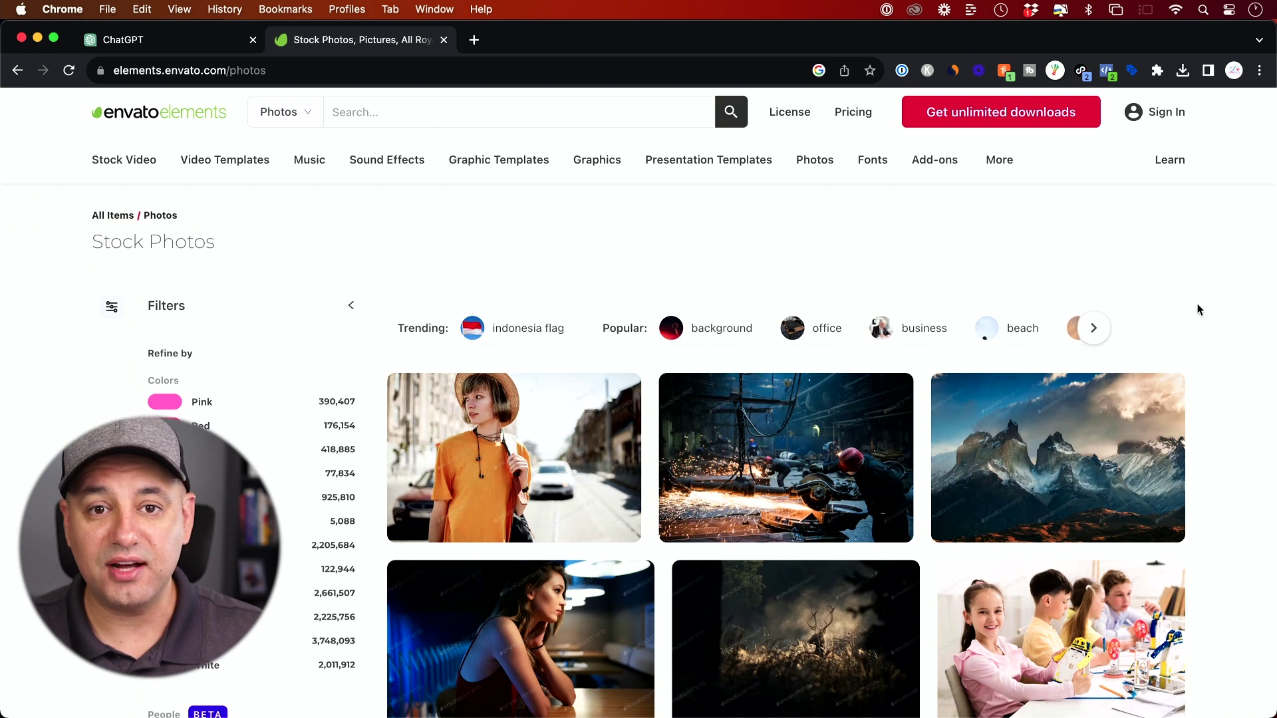
scroll(1200, 310, "down", 2)
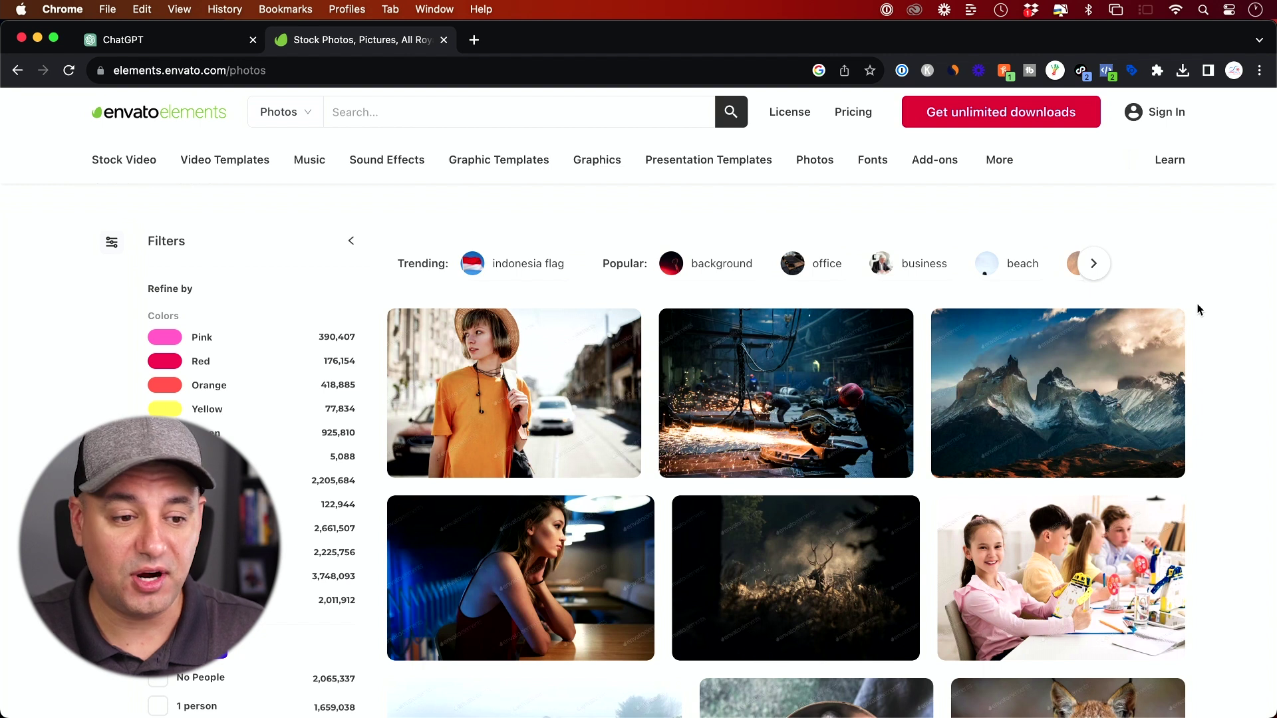
scroll(806, 430, "down", 1)
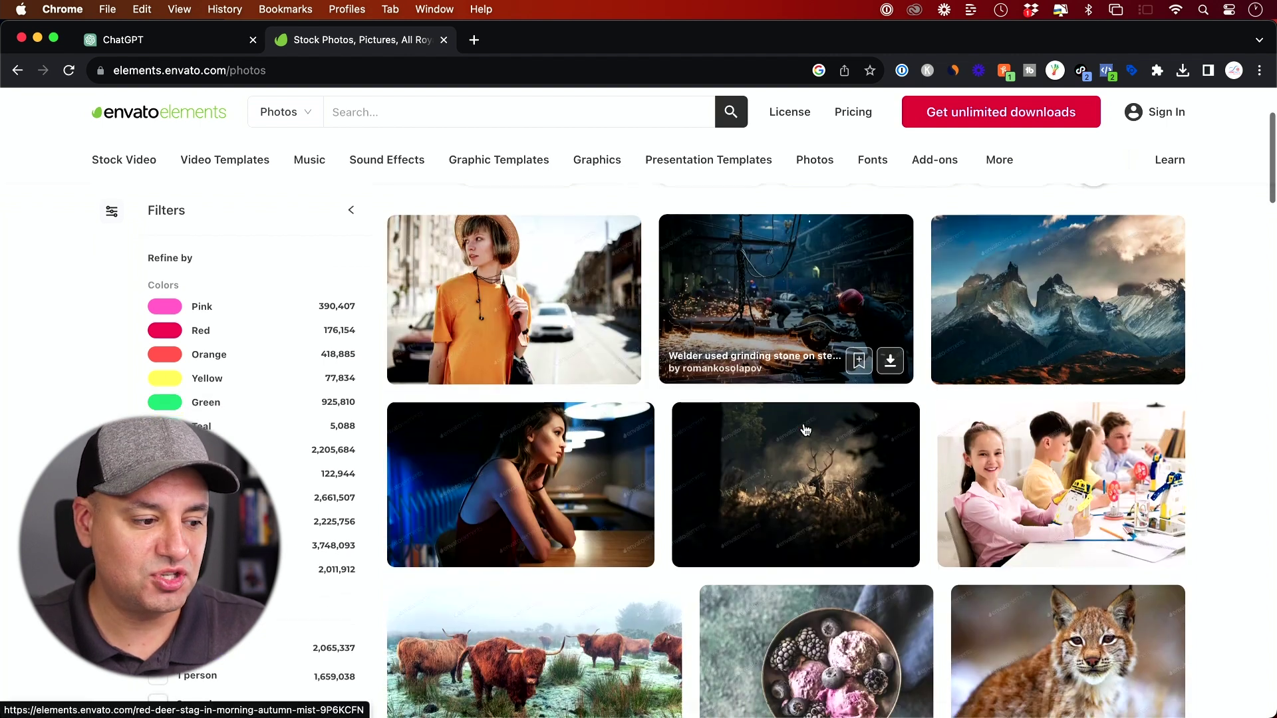
scroll(805, 430, "down", 1)
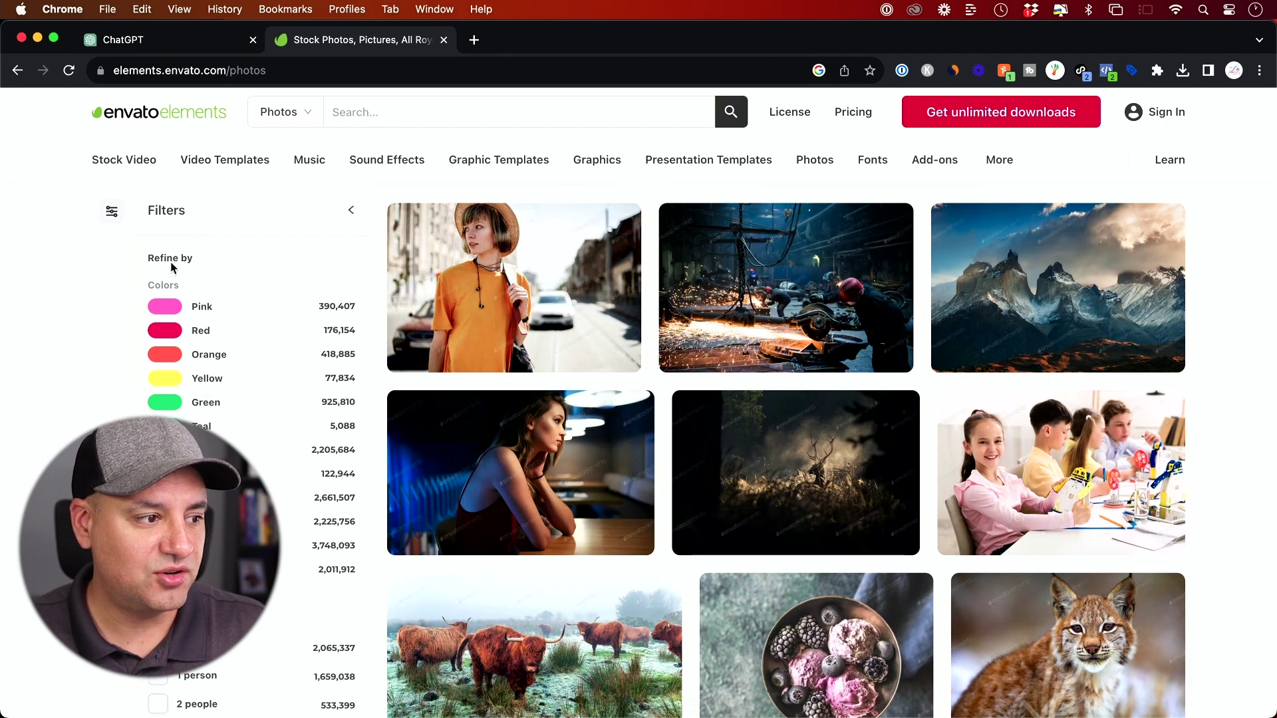
scroll(173, 273, "down", 8)
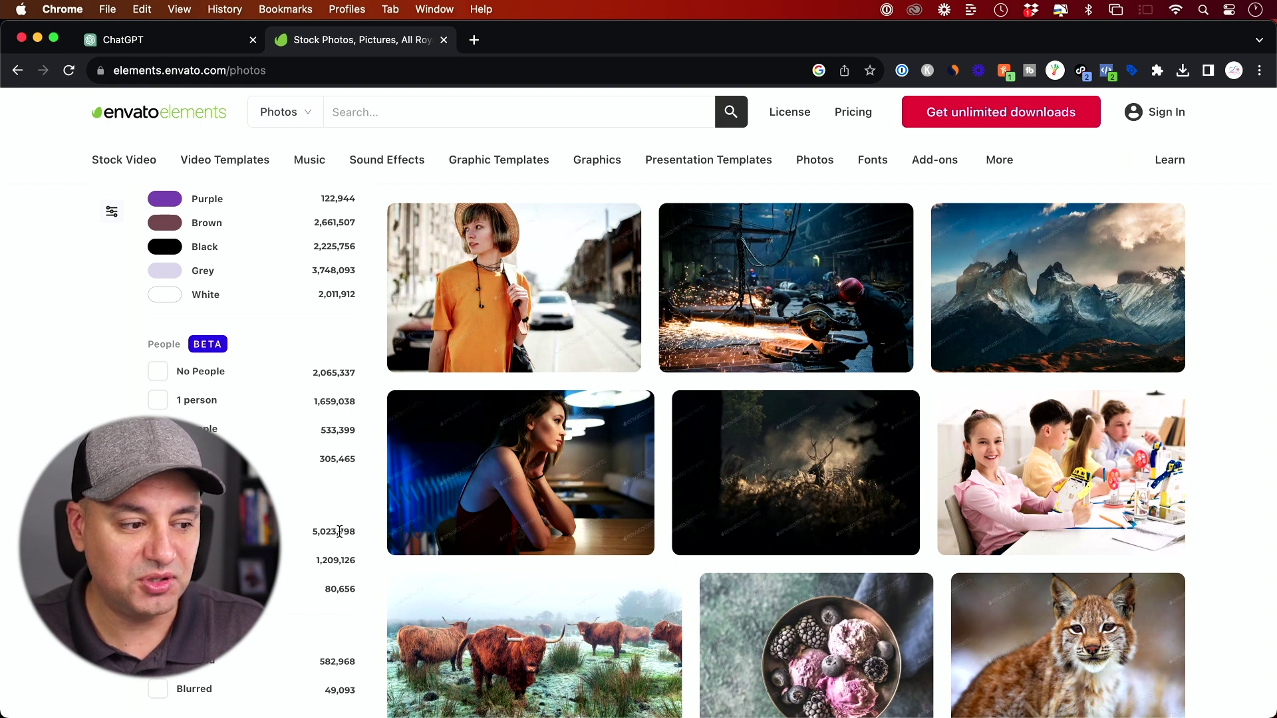
scroll(339, 531, "up", 10)
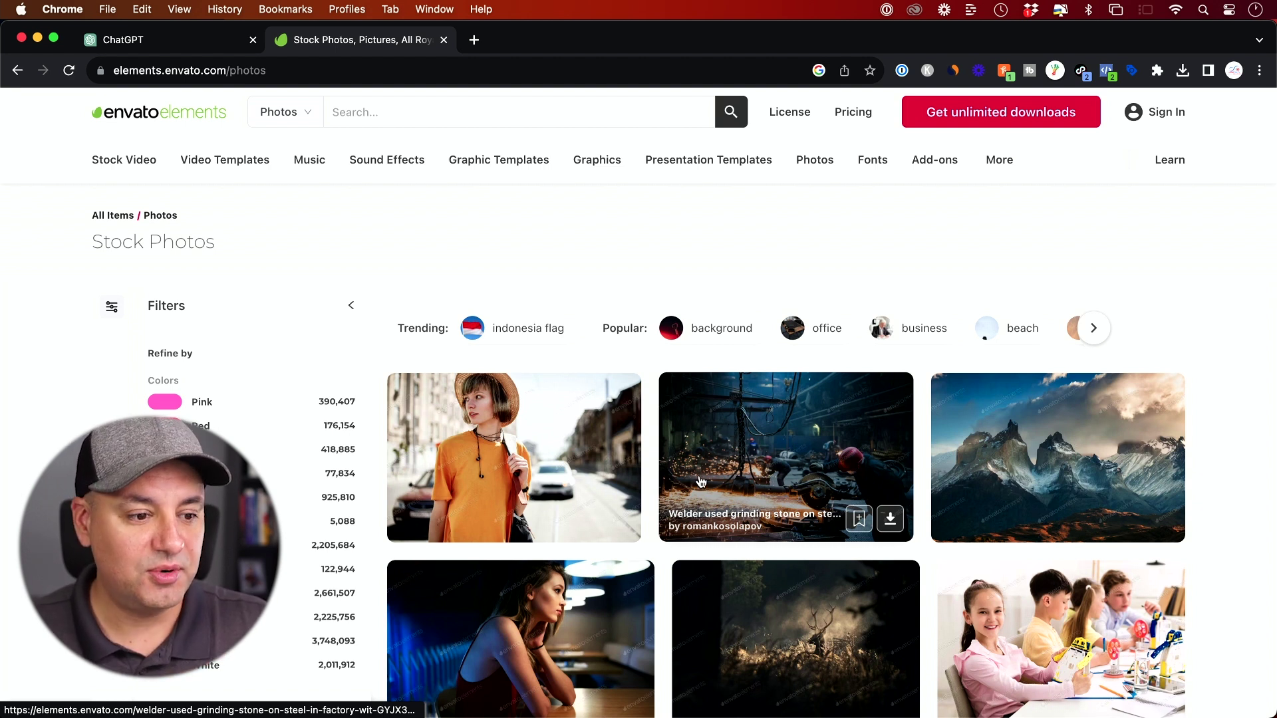
In GPT-4 Code Interpreter, send TSLA-smaller.csv with 'create 5 graphs to show to most important takeaways'.
left_click(166, 39)
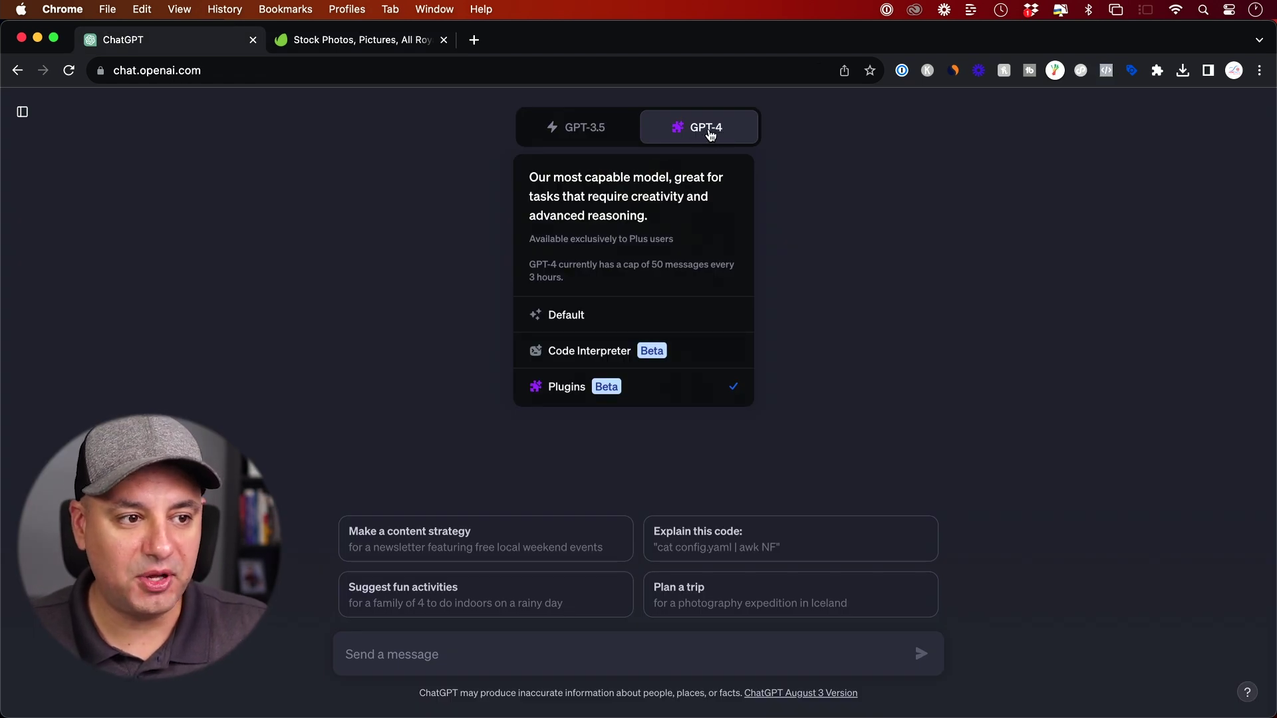
left_click(584, 350)
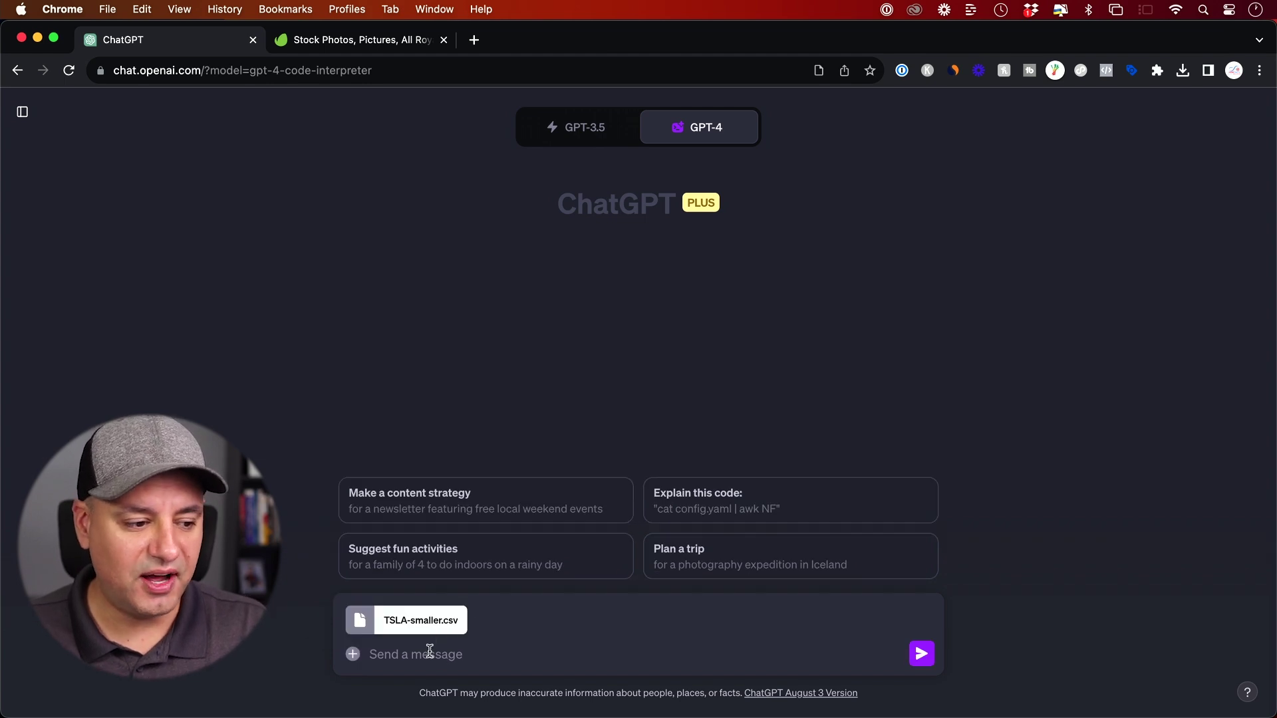
type("create 5 graphs to show to most important takeaways")
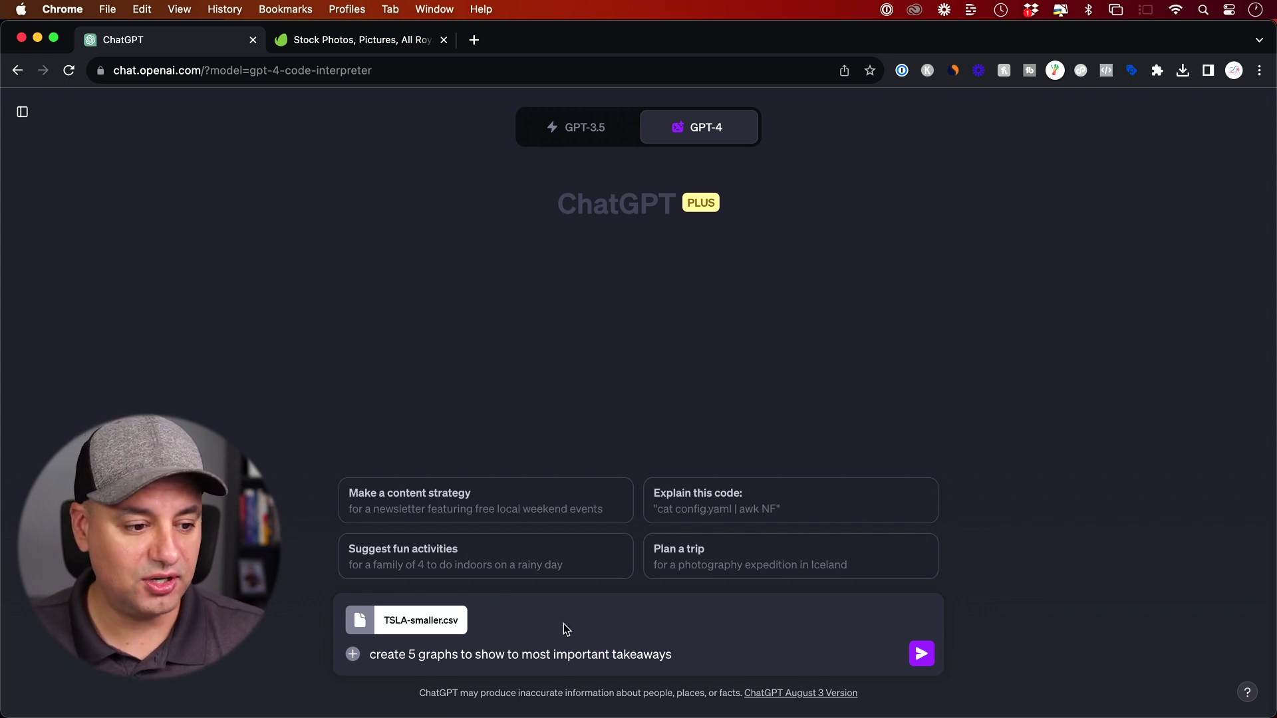
left_click(929, 664)
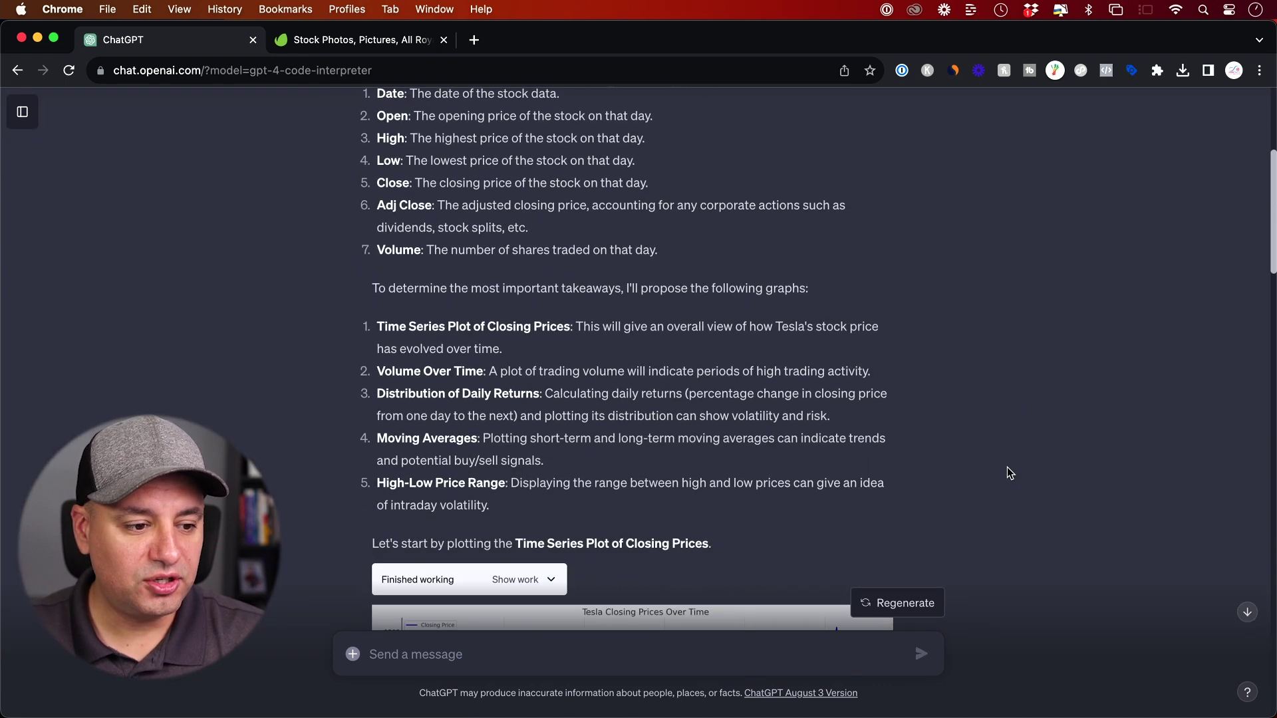
Review the five Tesla charts, then bring up and dismiss the last chart's image menu.
scroll(1007, 467, "up", 3)
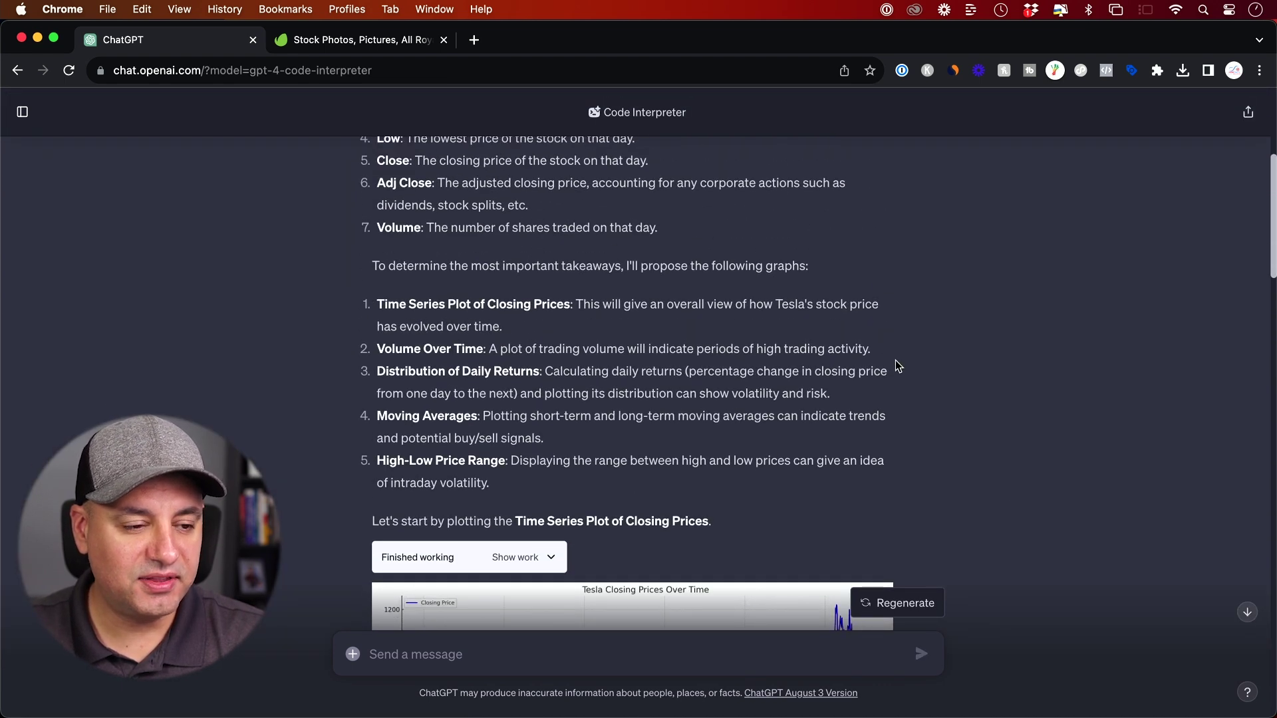
scroll(992, 376, "down", 2)
scroll(992, 375, "down", 3)
scroll(855, 361, "down", 2)
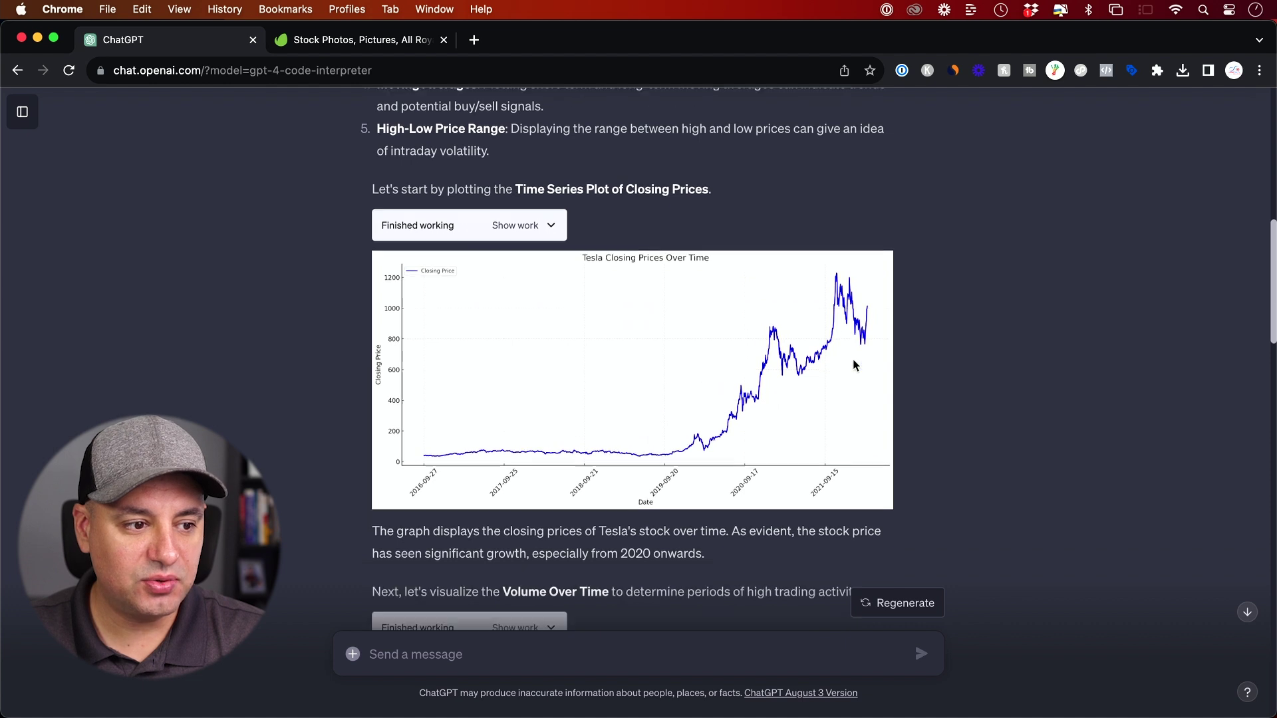
scroll(741, 283, "down", 12)
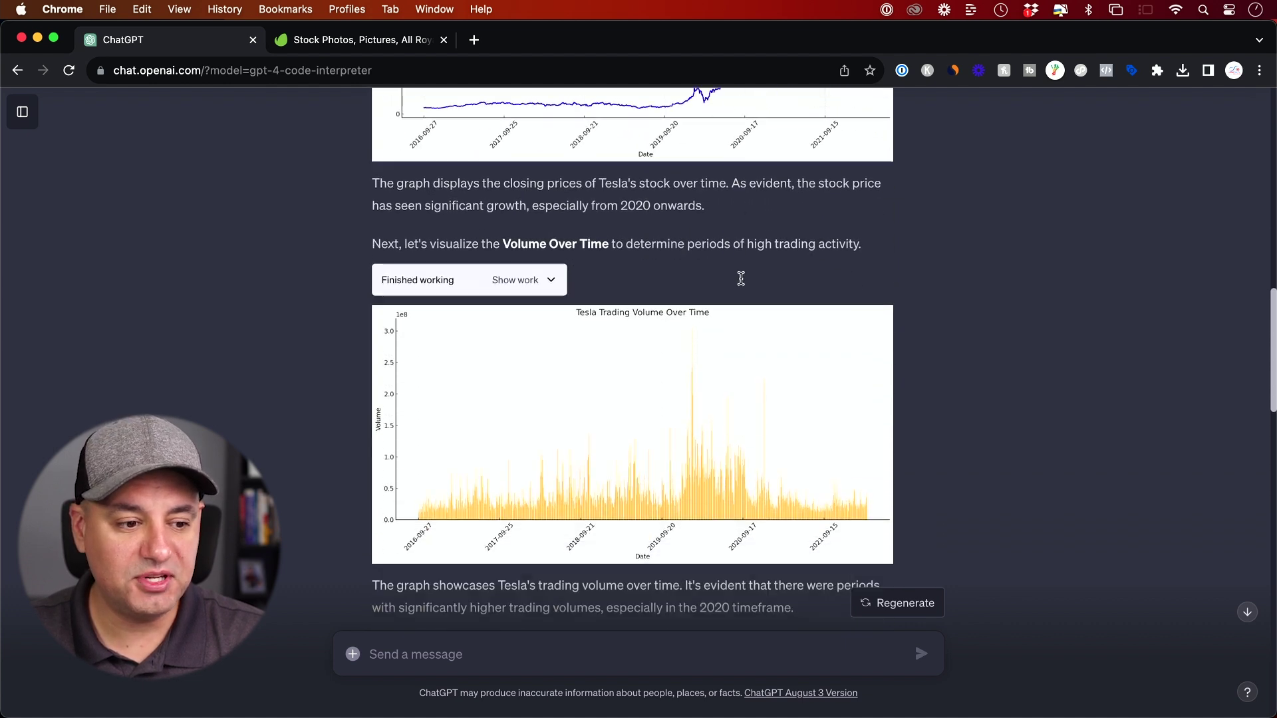
scroll(742, 284, "down", 10)
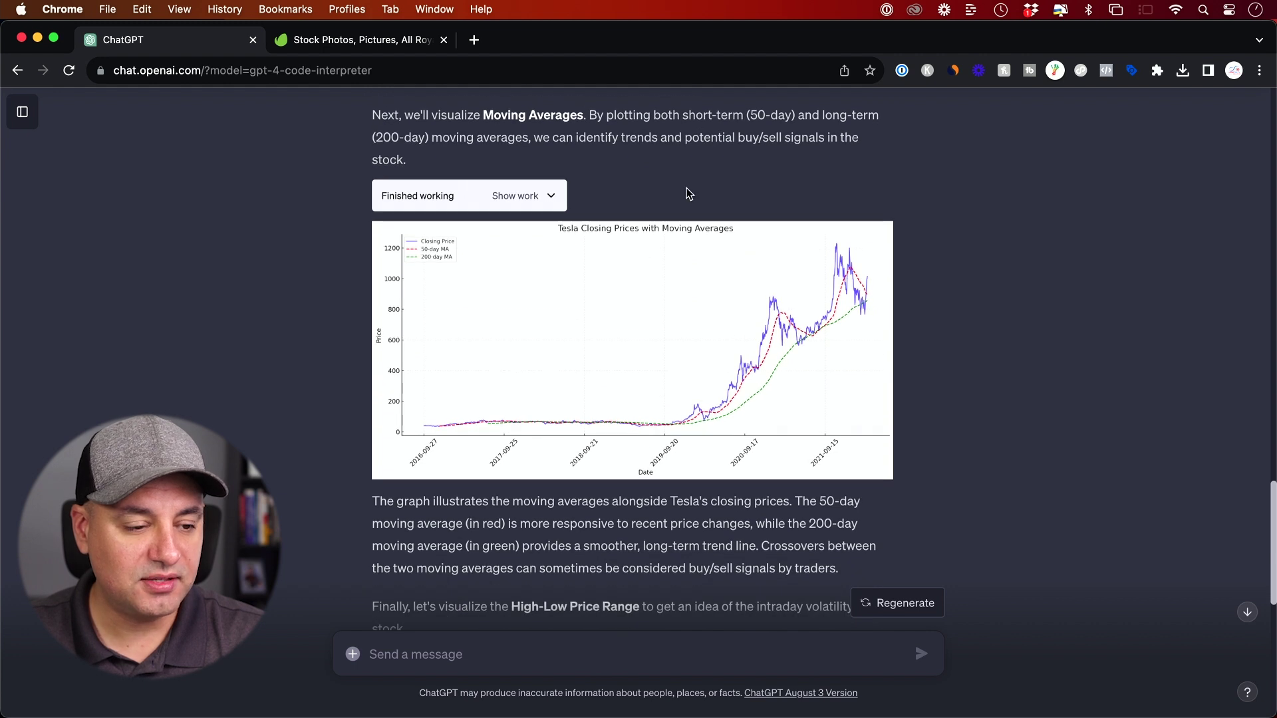
scroll(745, 336, "down", 10)
scroll(745, 336, "down", 5)
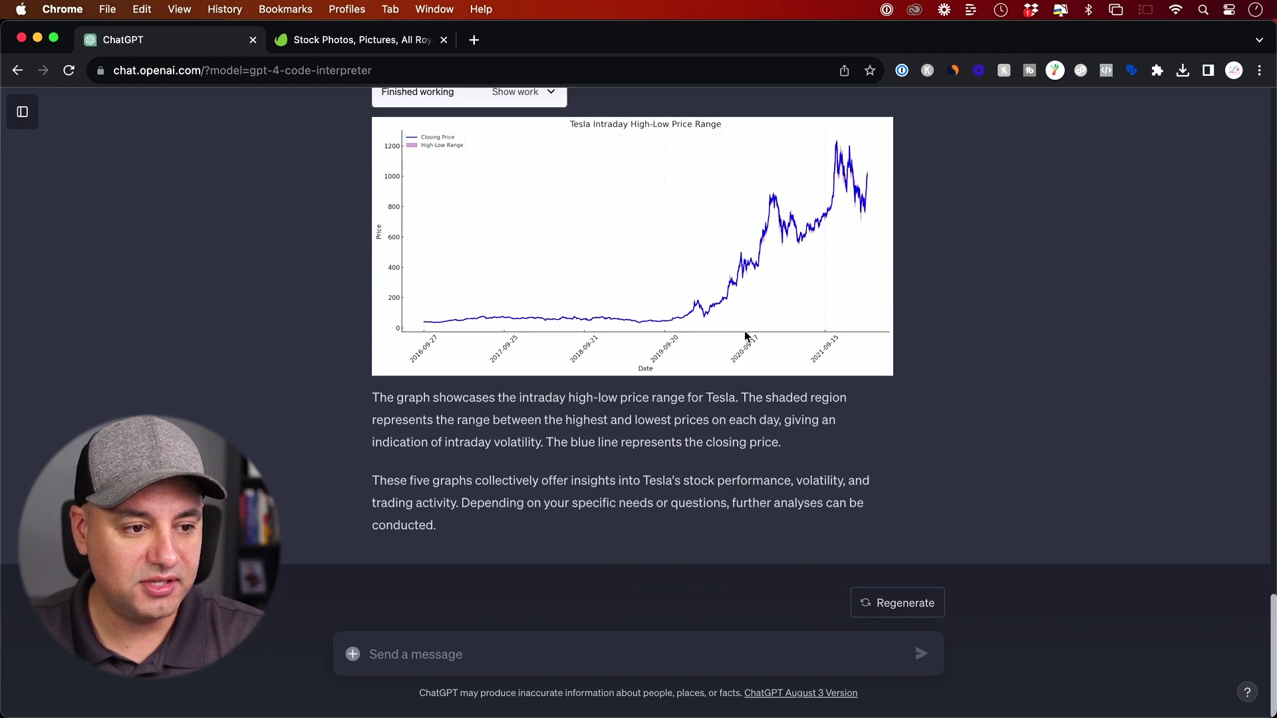
scroll(655, 336, "up", 3)
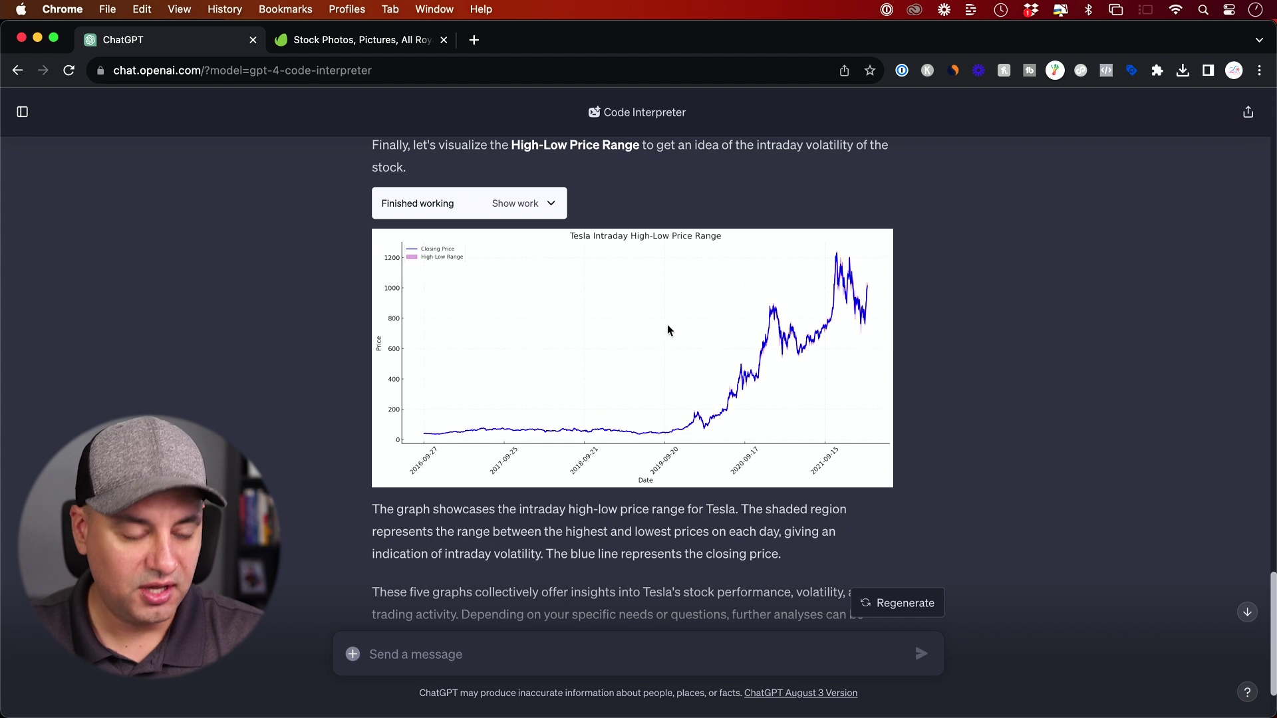
right_click(668, 328)
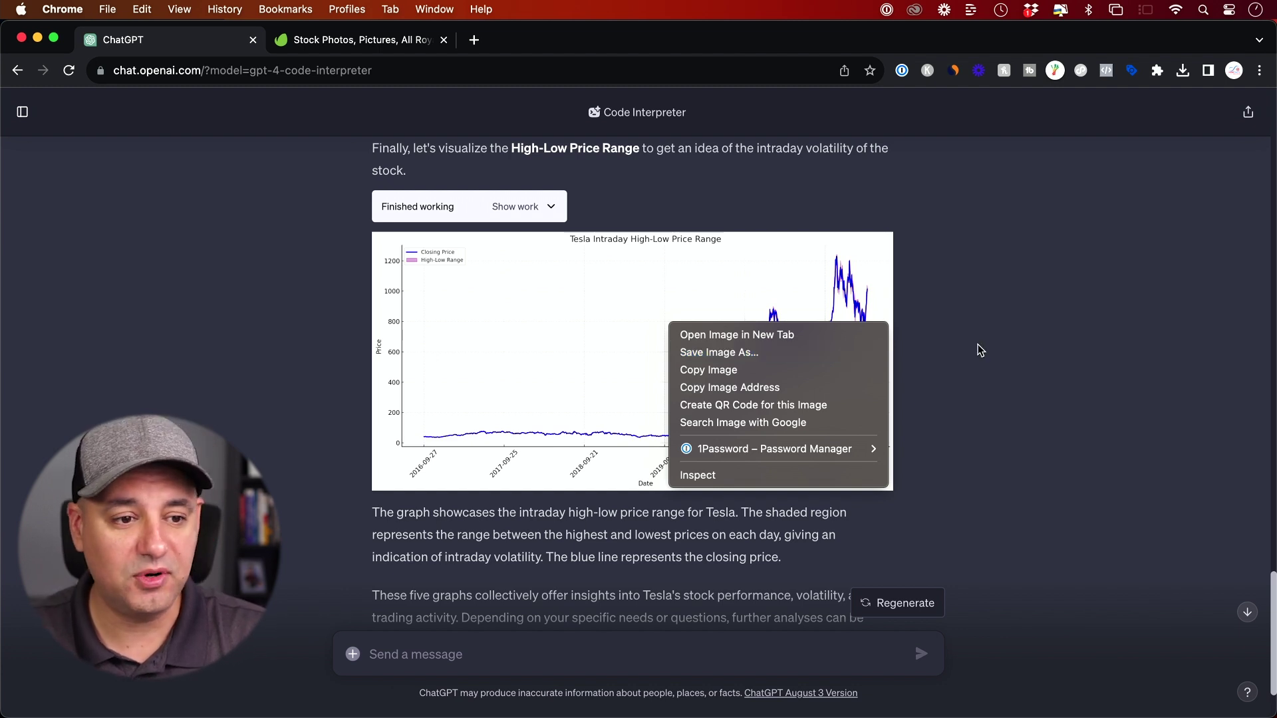
left_click(1033, 340)
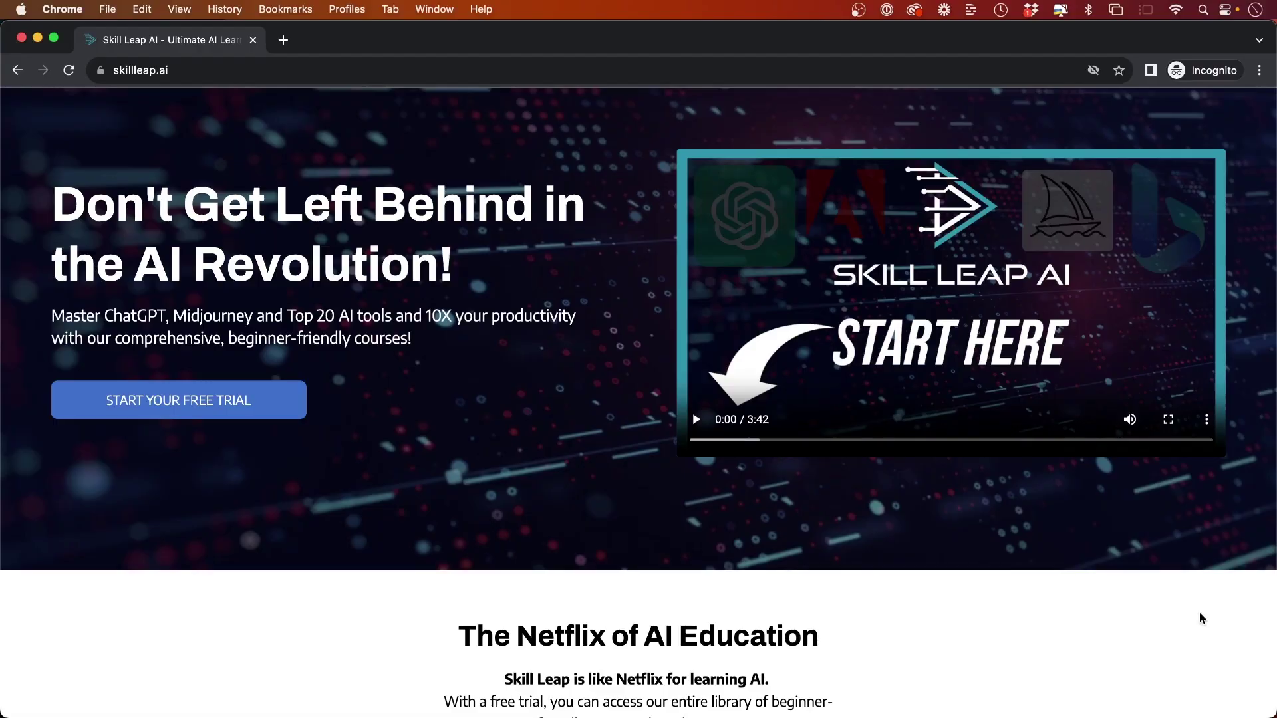
Browse down the Skill Leap AI home page and open the New Complete Ai Courses category.
scroll(1200, 614, "down", 7)
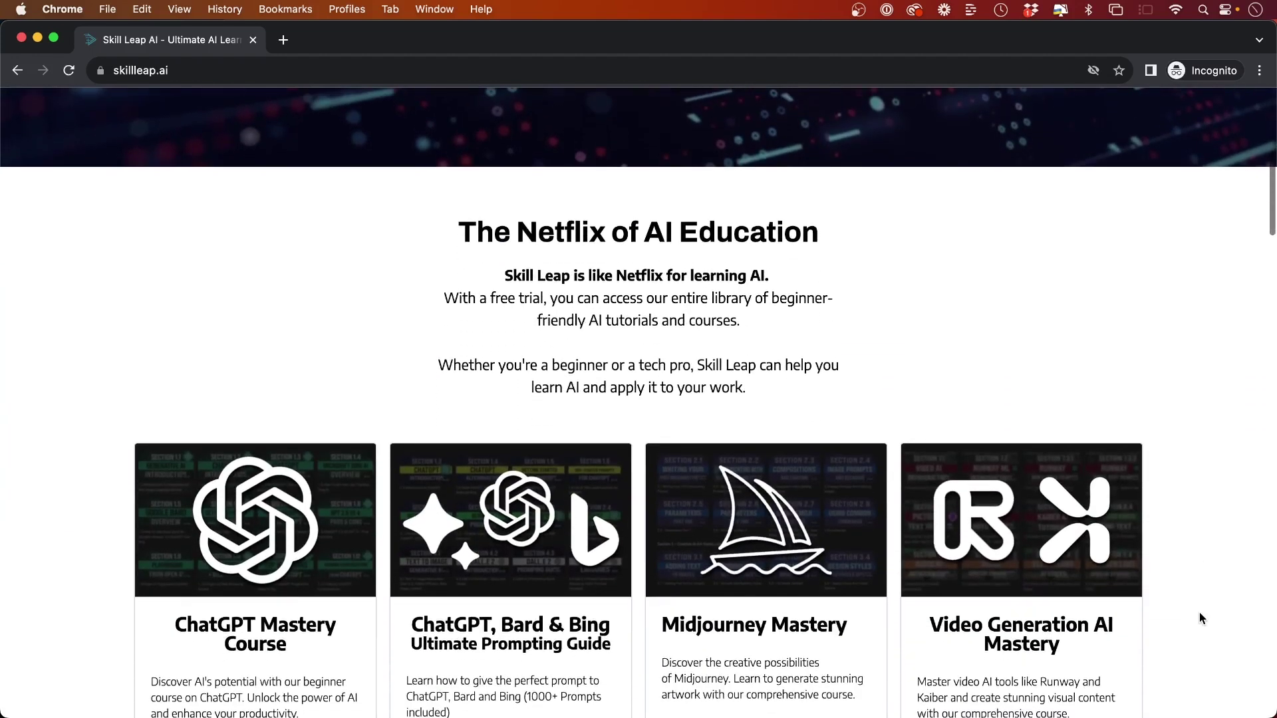
scroll(1200, 613, "down", 1)
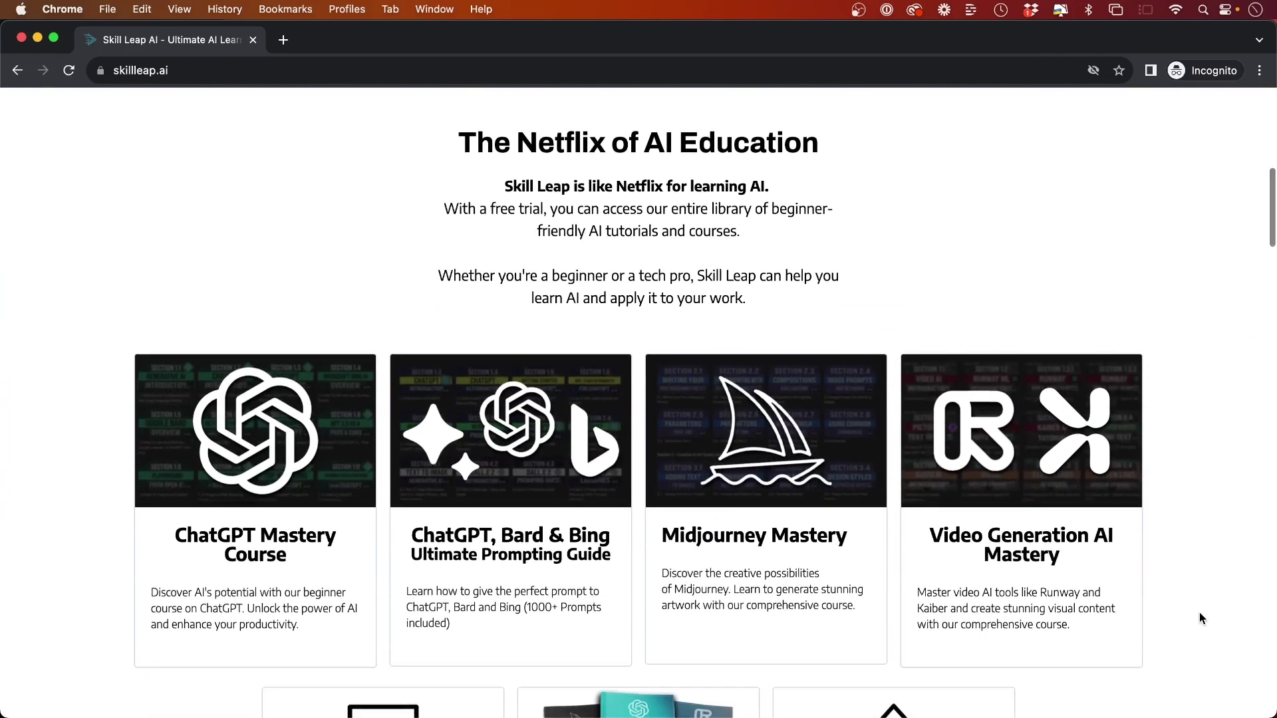
scroll(1199, 617, "down", 4)
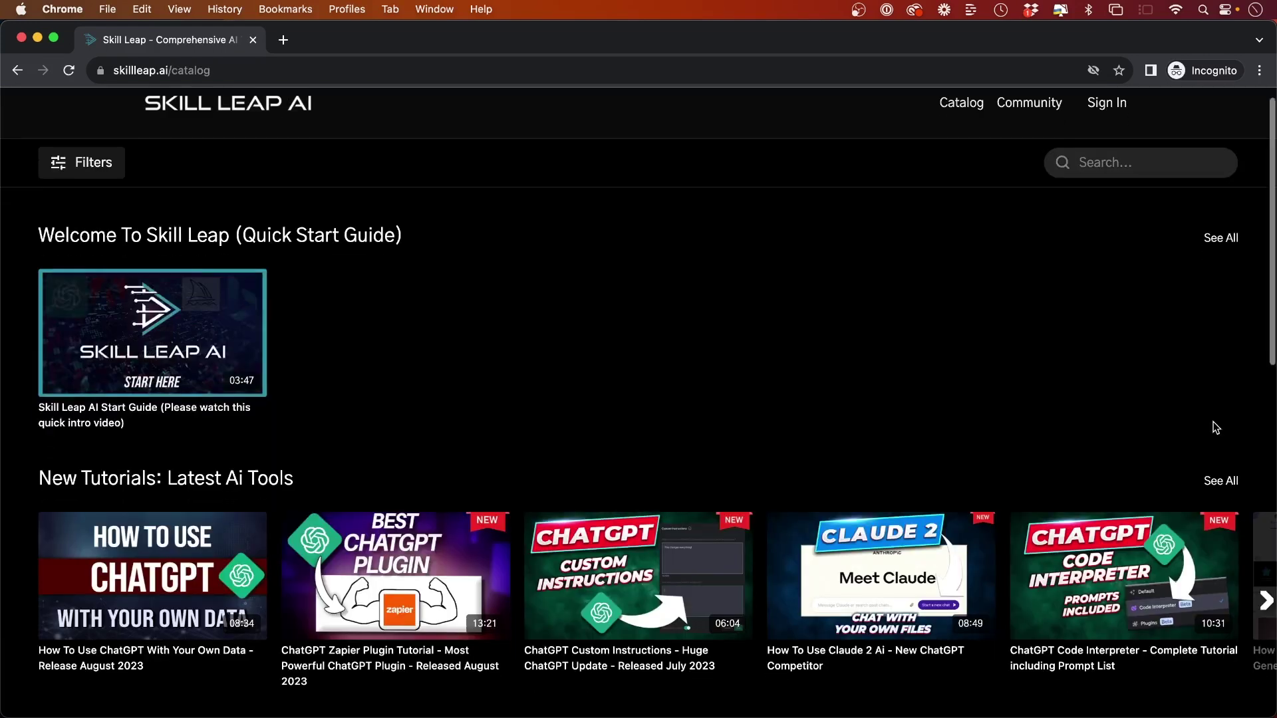
scroll(1214, 427, "down", 5)
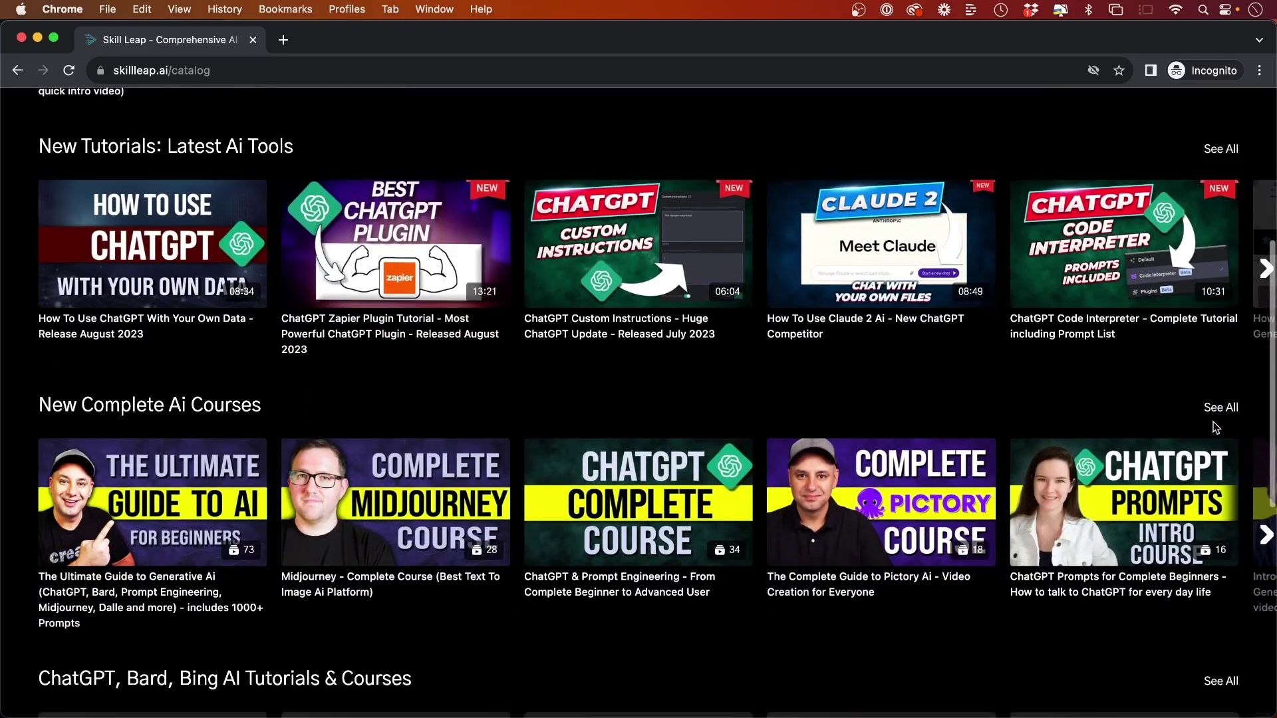
scroll(1216, 428, "down", 5)
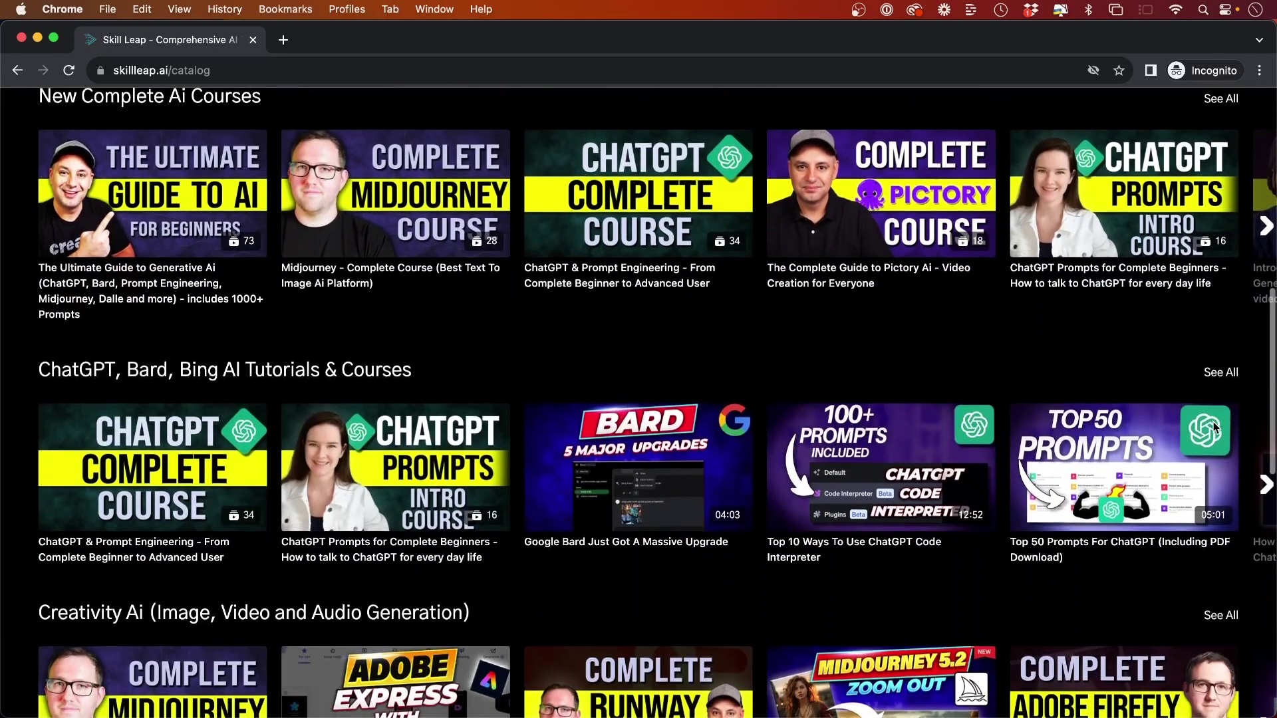
scroll(1215, 427, "down", 4)
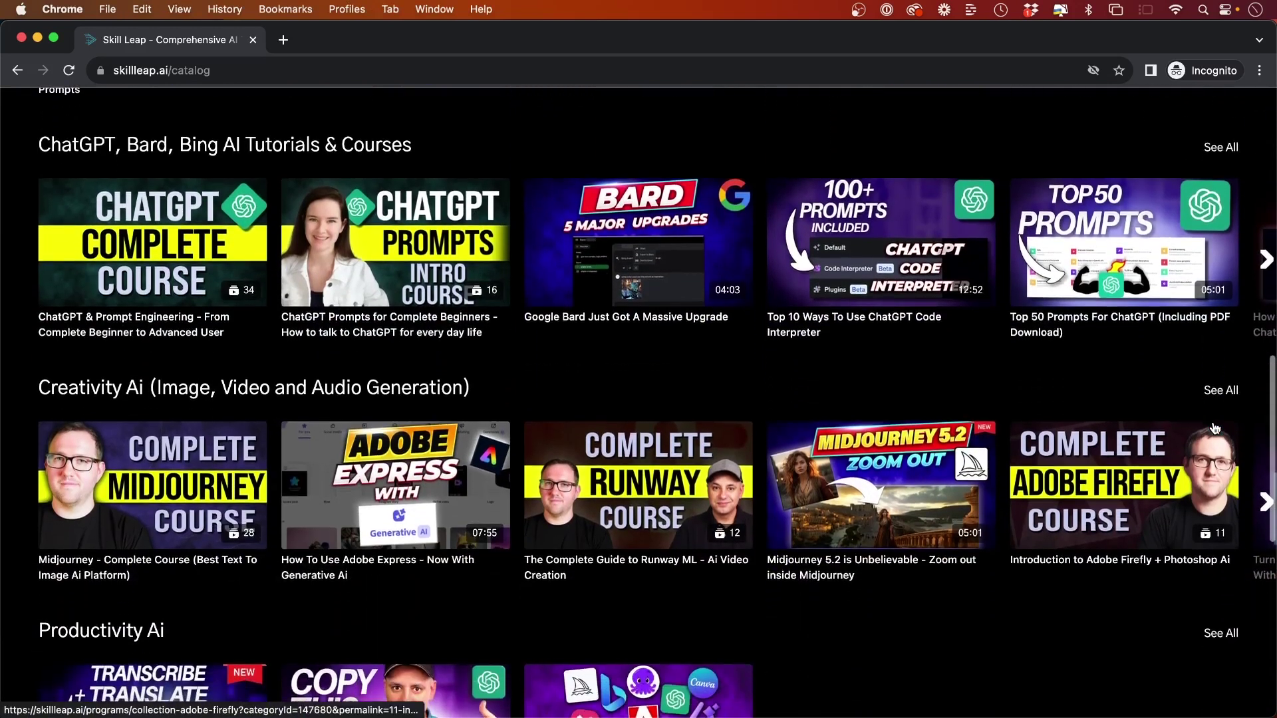
left_click(1190, 485)
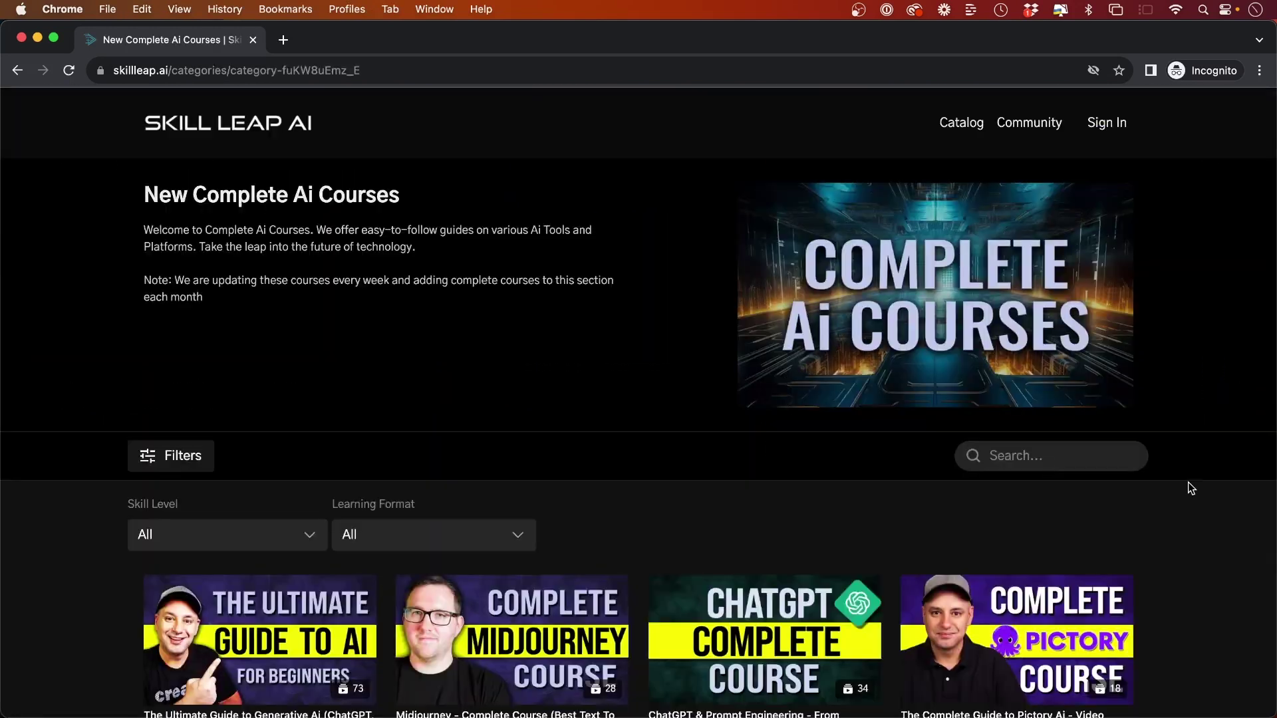
Scroll through the listed lessons, such as Midjourney pan function and RunwayML introduction.
scroll(1190, 489, "down", 3)
scroll(1191, 488, "down", 2)
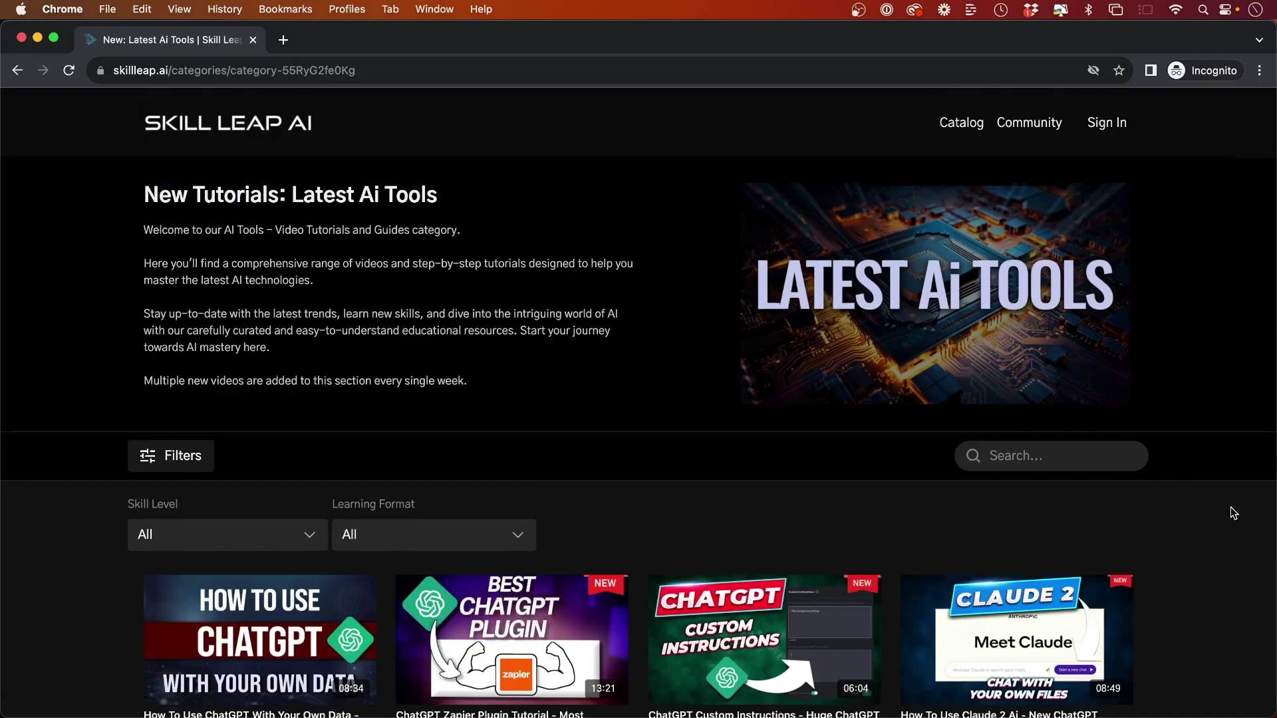
scroll(1230, 507, "down", 3)
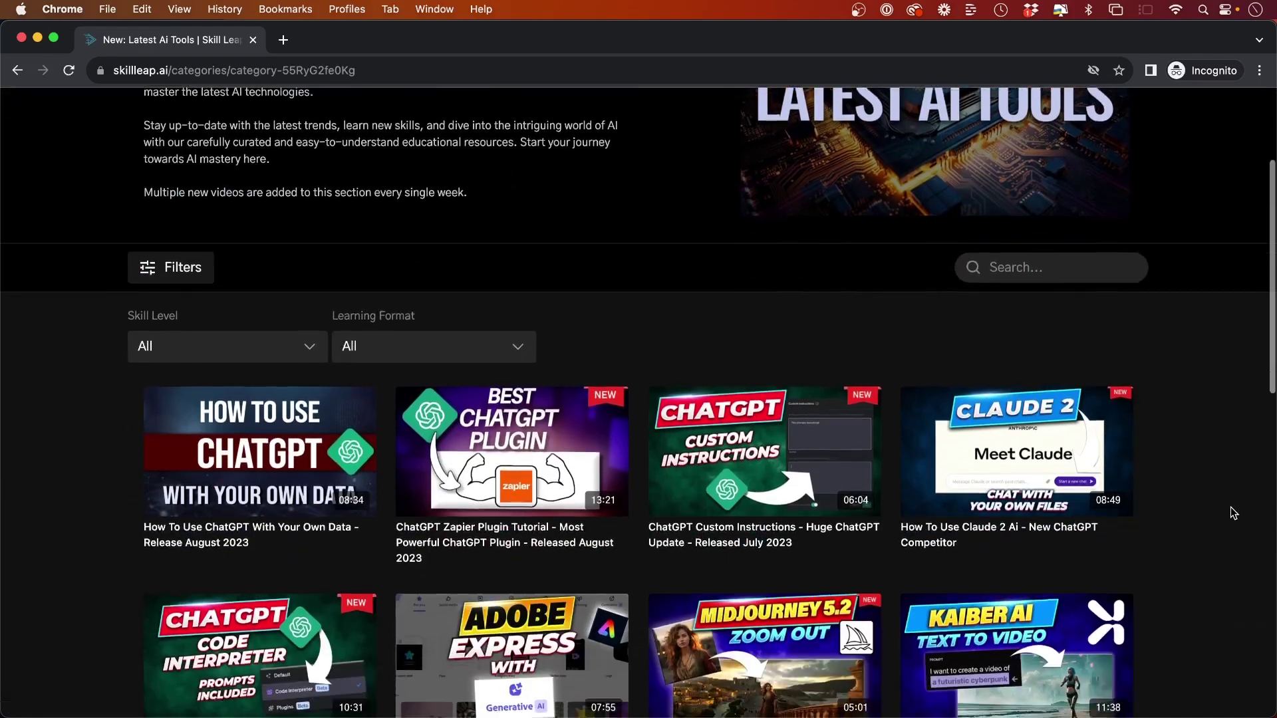
scroll(1231, 507, "down", 2)
scroll(1233, 513, "down", 3)
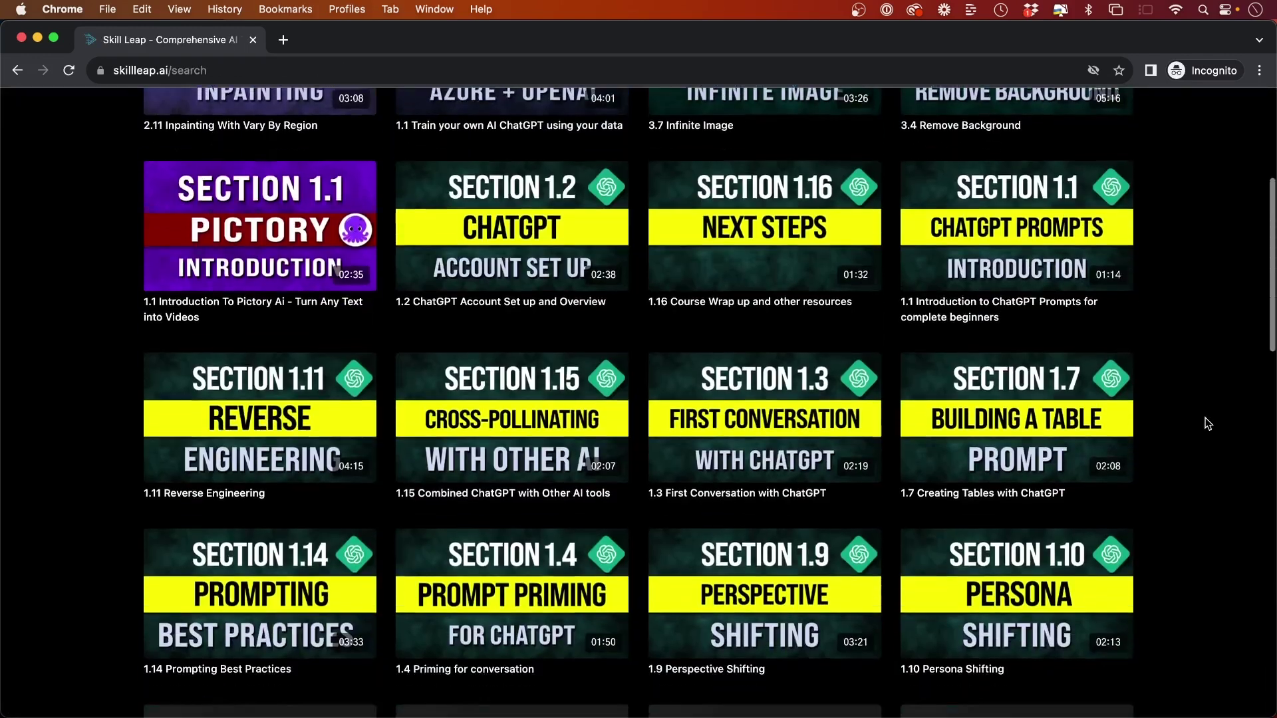
scroll(1208, 424, "down", 15)
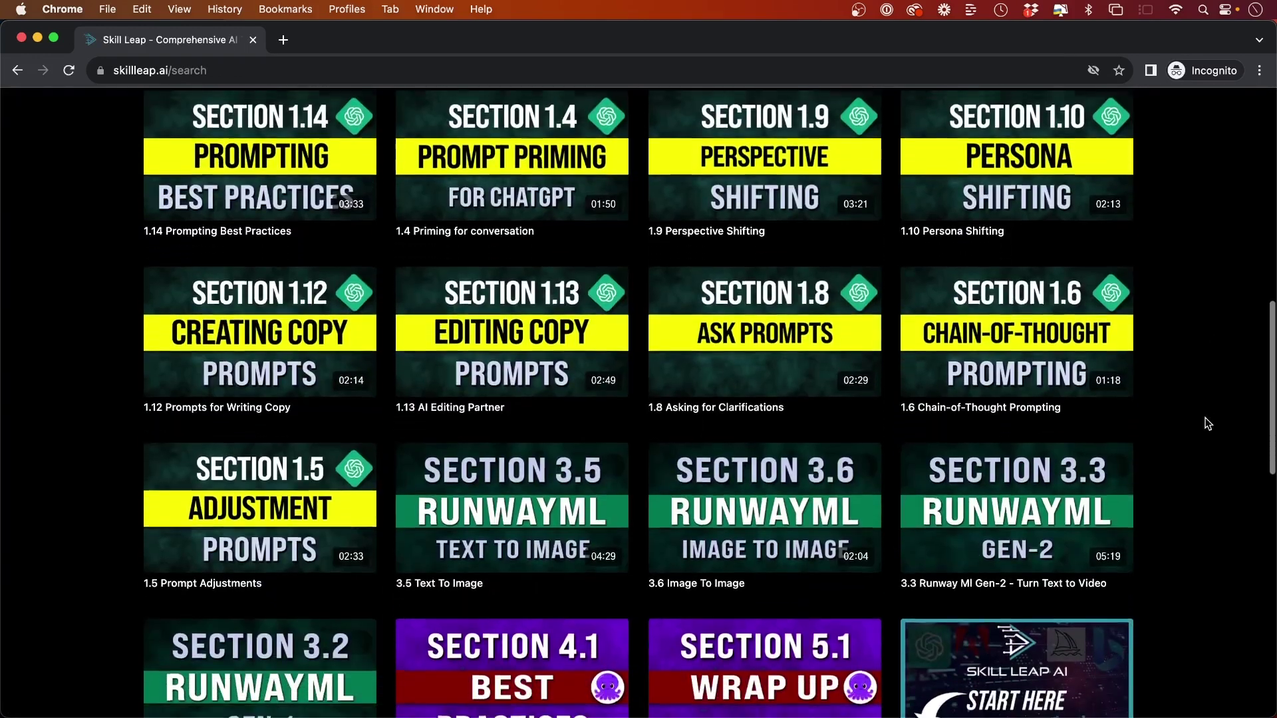
scroll(1208, 424, "down", 17)
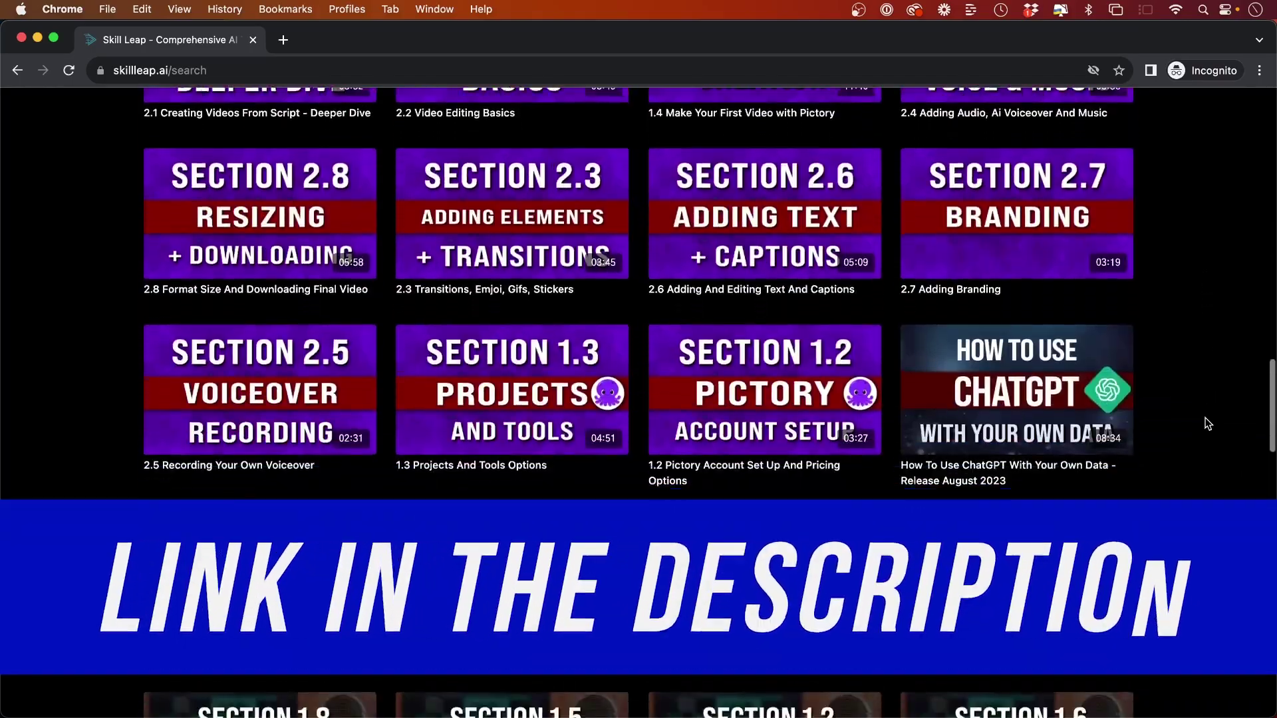
scroll(1208, 424, "down", 13)
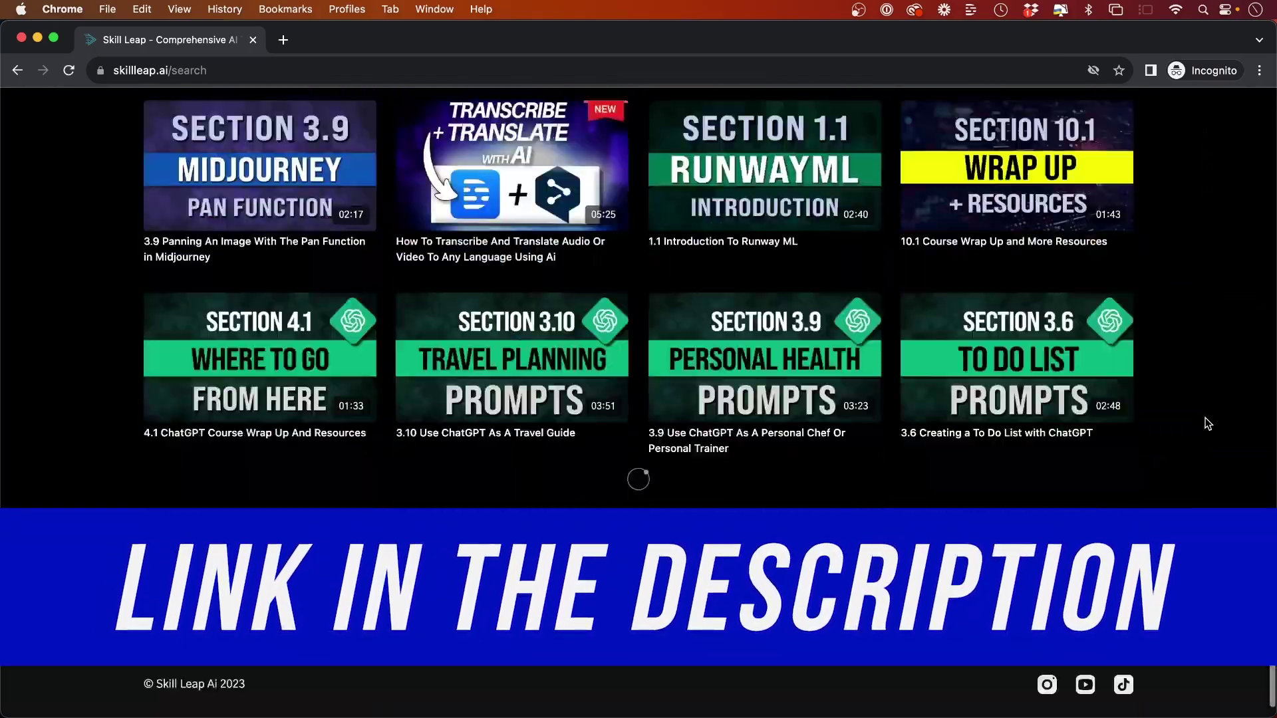